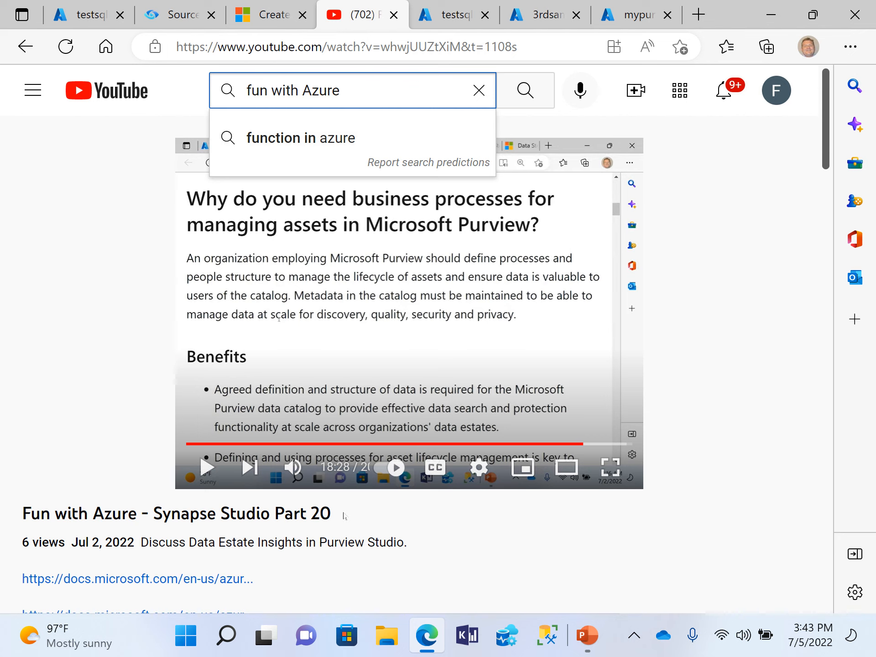
Step: Highlight "Synapse Studio Part 20" in the video title and look over the description links below it
drag(345, 515, 153, 514)
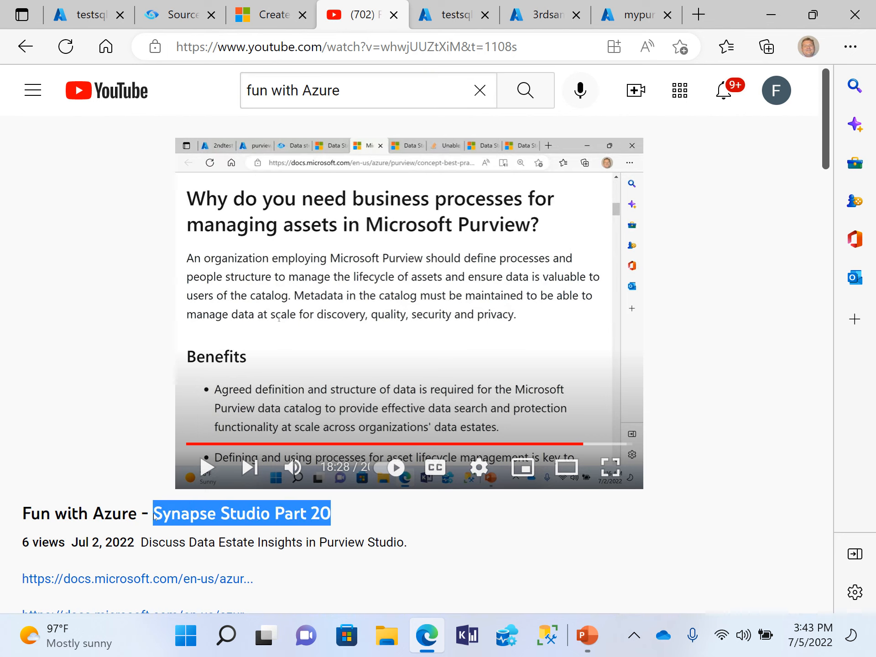
scroll(110, 575, down, 2)
scroll(142, 484, down, 3)
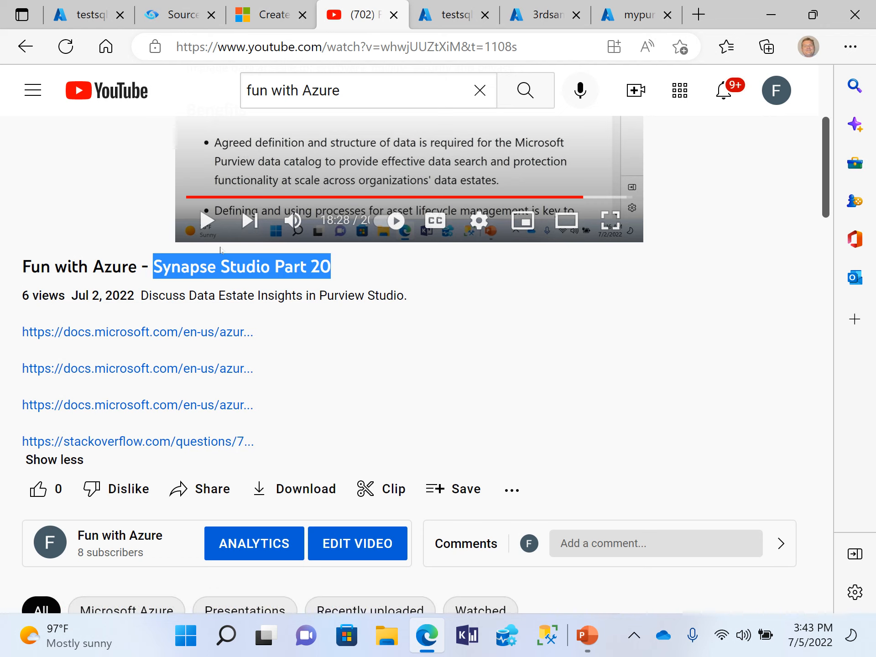
scroll(166, 314, up, 2)
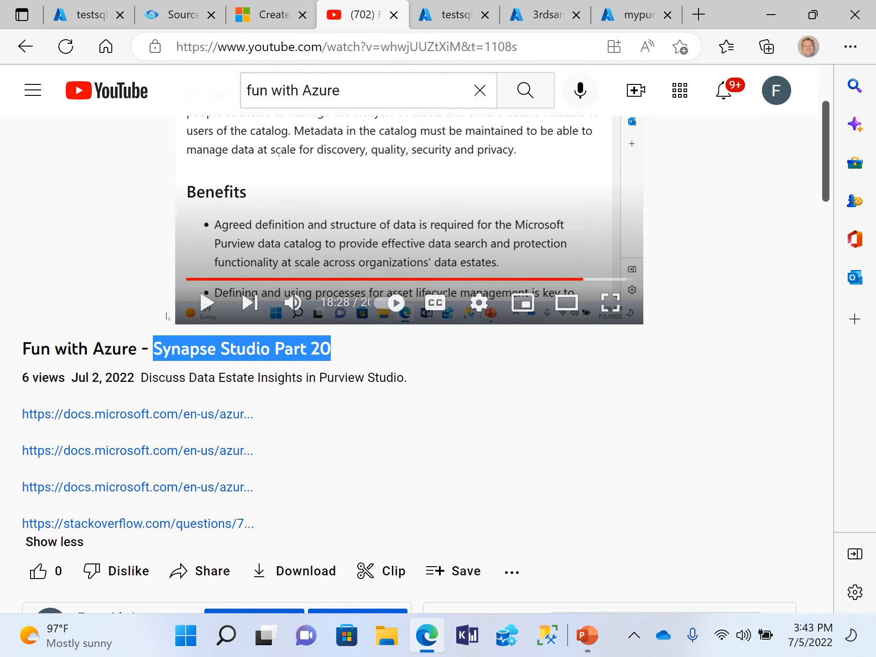
scroll(166, 315, down, 2)
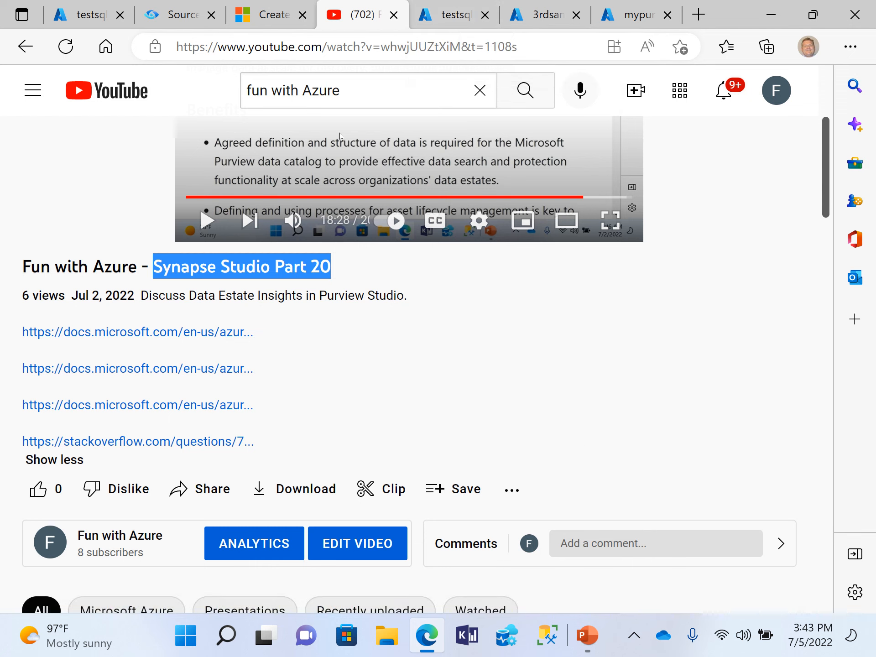
Step: Switch to Microsoft Purview, view the data catalog home page, and return to the data map's sources
click(176, 18)
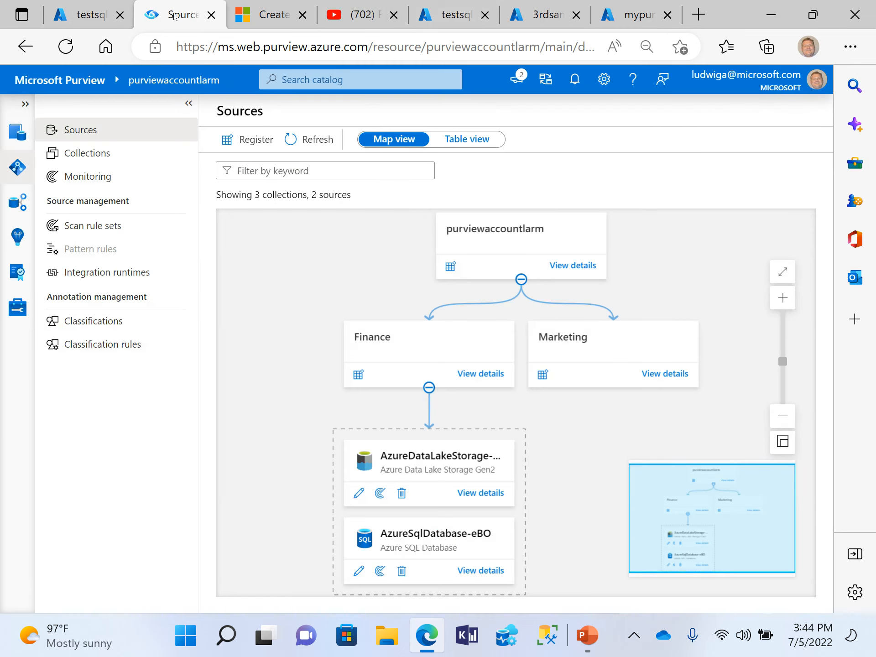
click(18, 132)
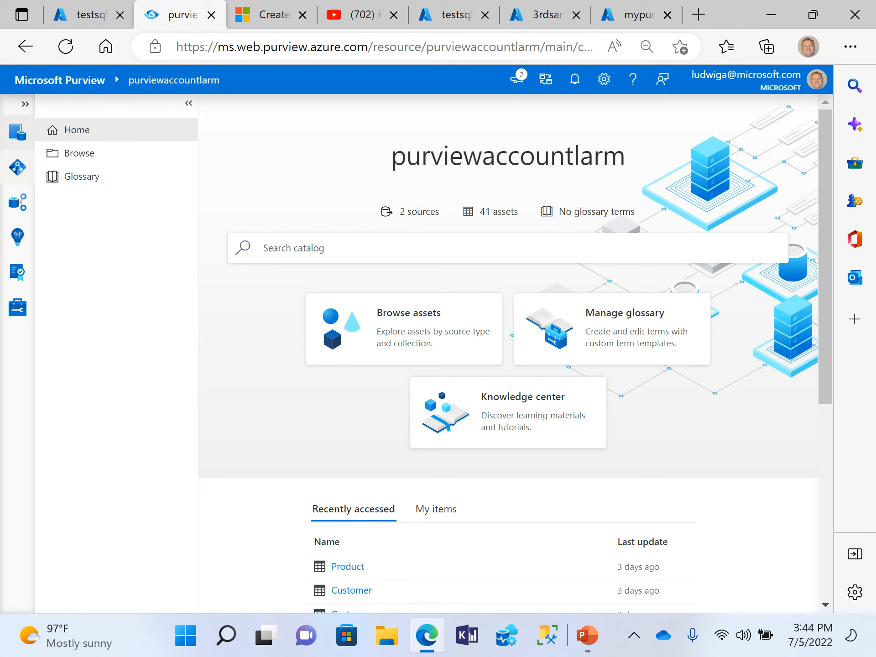
click(18, 169)
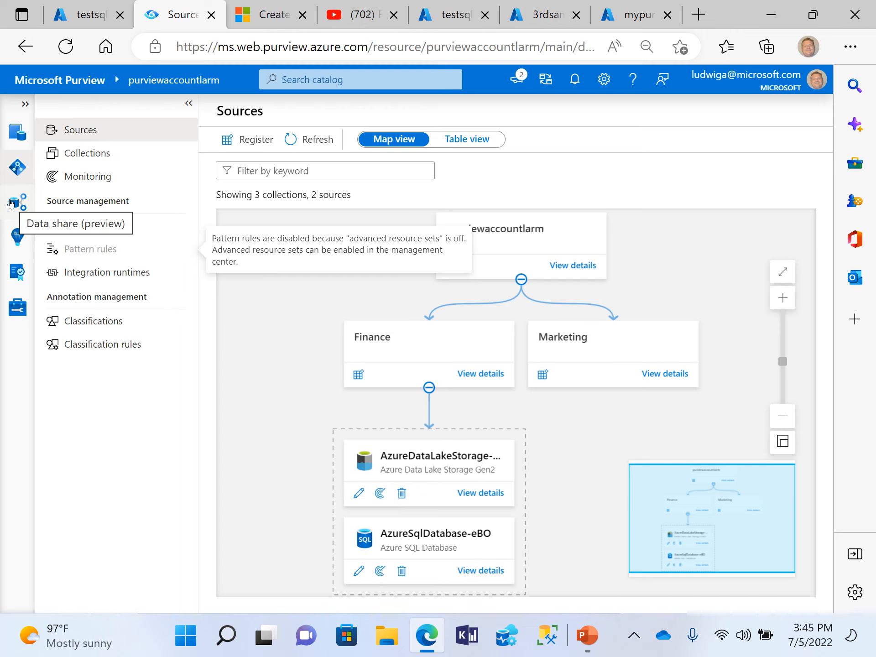
click(21, 170)
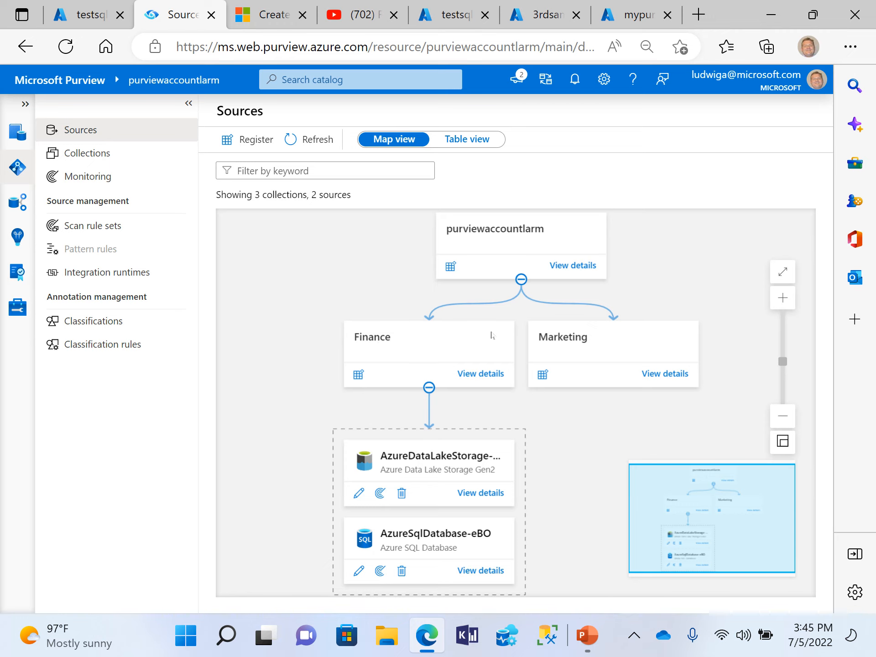
Step: Examine the source map's Finance and Marketing collections and the data lake and SQL sources registered under Finance
scroll(241, 335, down, 3)
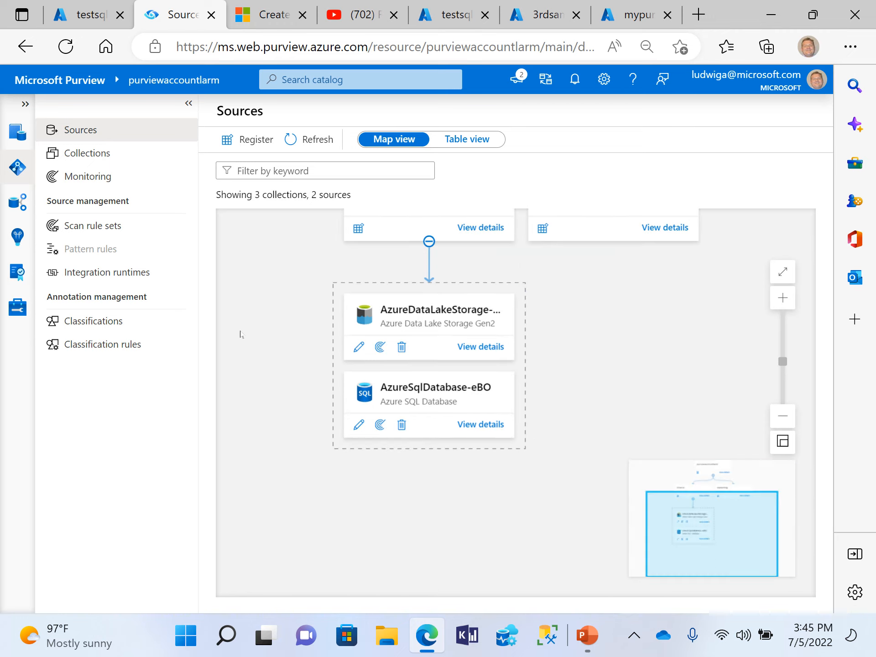
scroll(241, 334, up, 3)
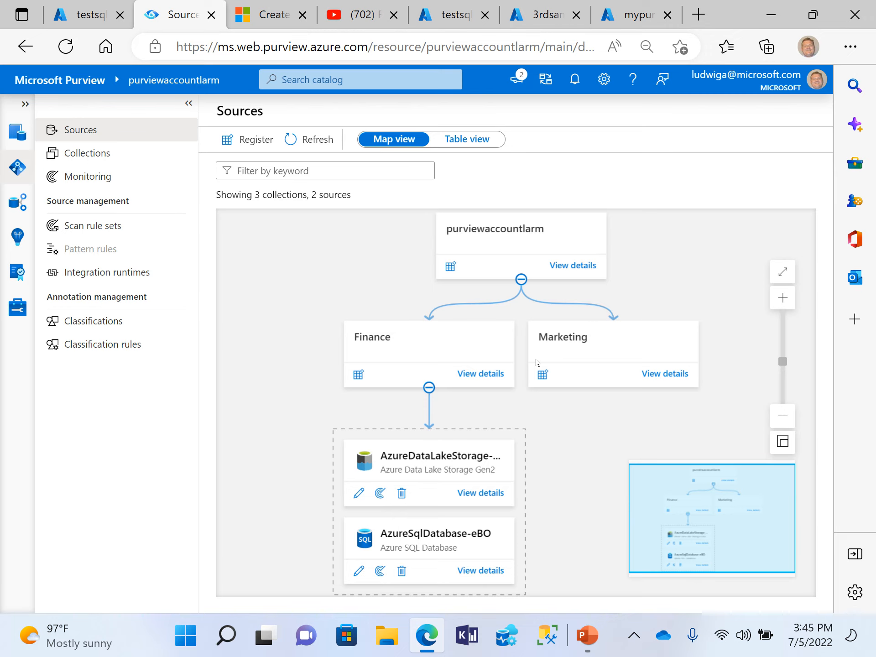
scroll(497, 334, down, 3)
scroll(498, 334, up, 3)
scroll(484, 349, down, 3)
scroll(484, 349, up, 3)
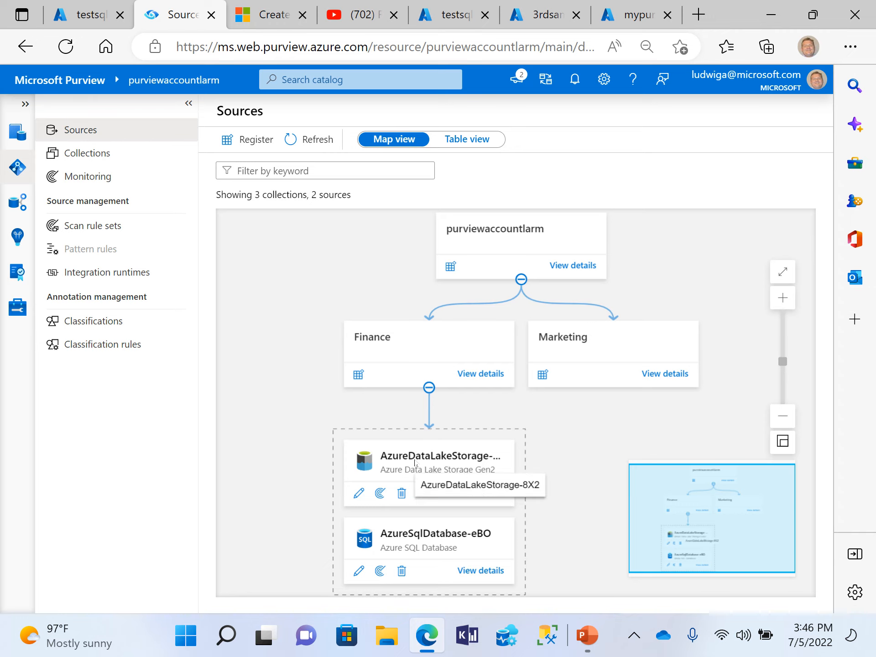
Step: Open the details of the AzureSqlDatabase-eBO source, view the run history of Scan-rBw, and return to the details
scroll(433, 483, down, 3)
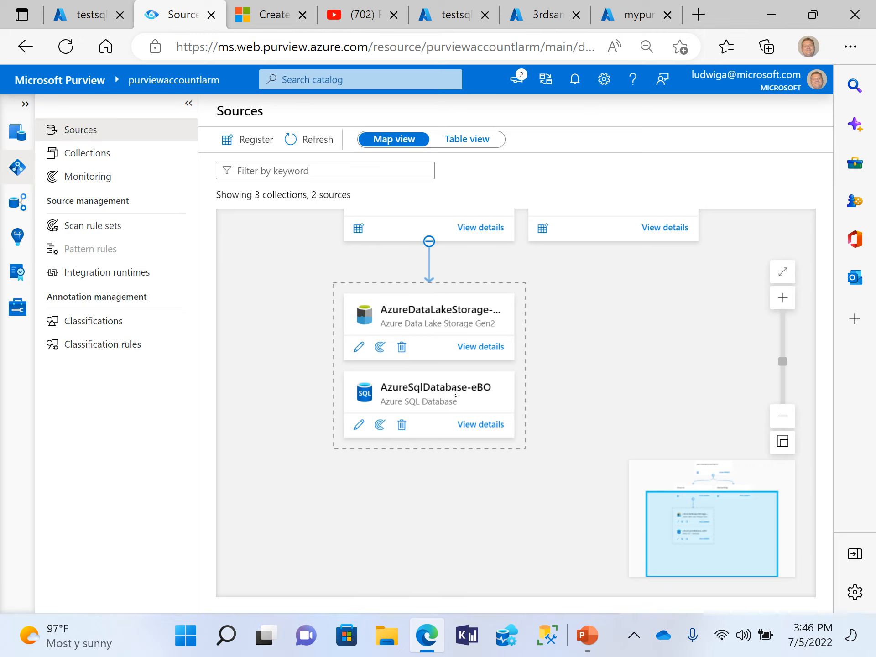
click(487, 429)
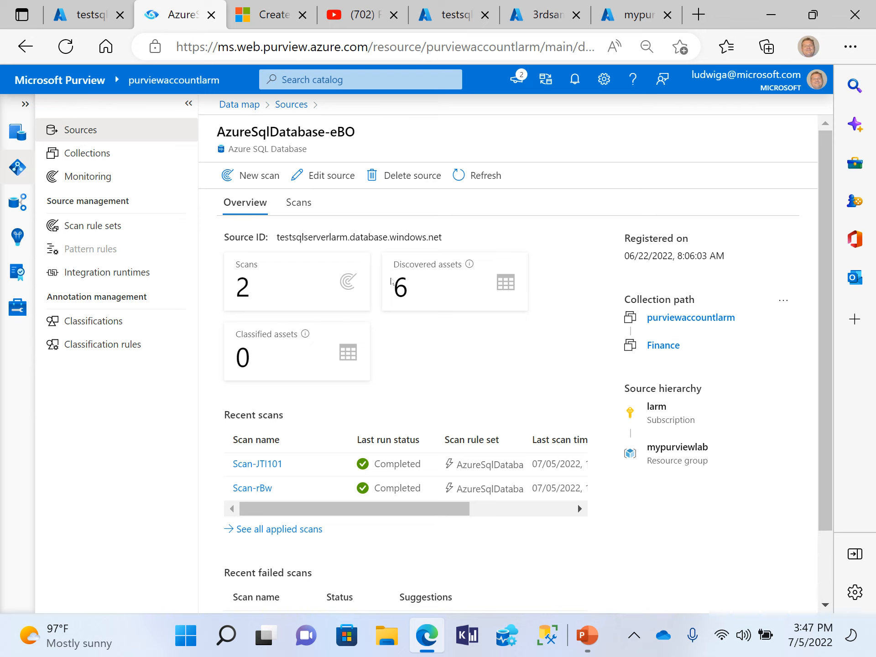
scroll(263, 371, down, 2)
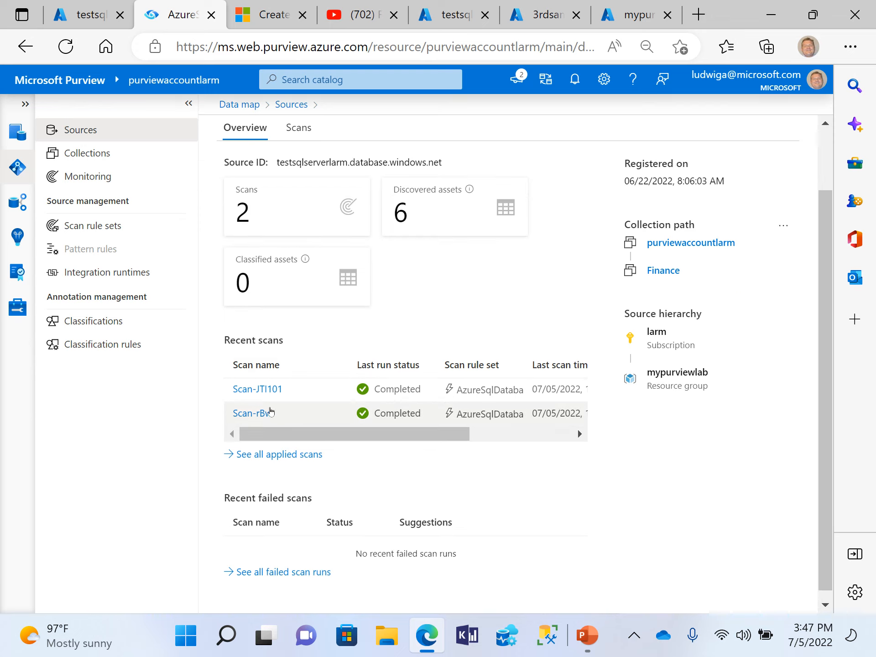
click(252, 414)
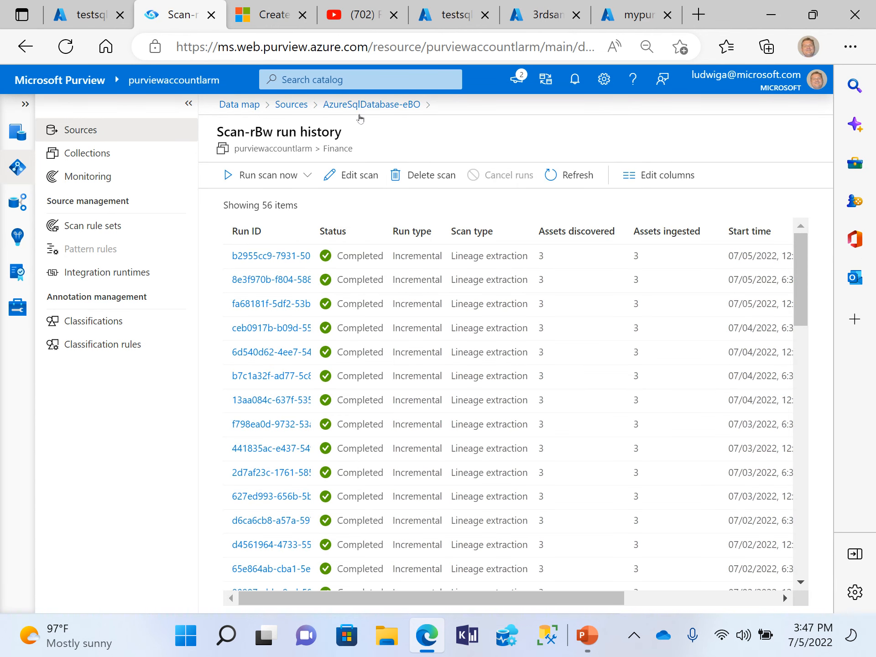
click(406, 105)
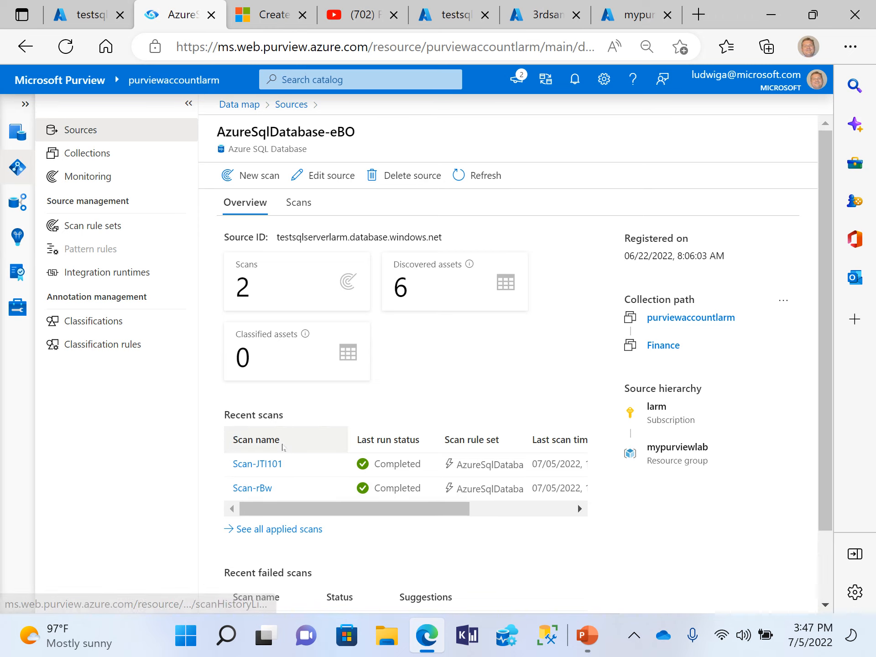
Step: Review the configuration of Scan-rBw, including its lineage extraction setting, without saving, and return to the source map
scroll(283, 447, down, 2)
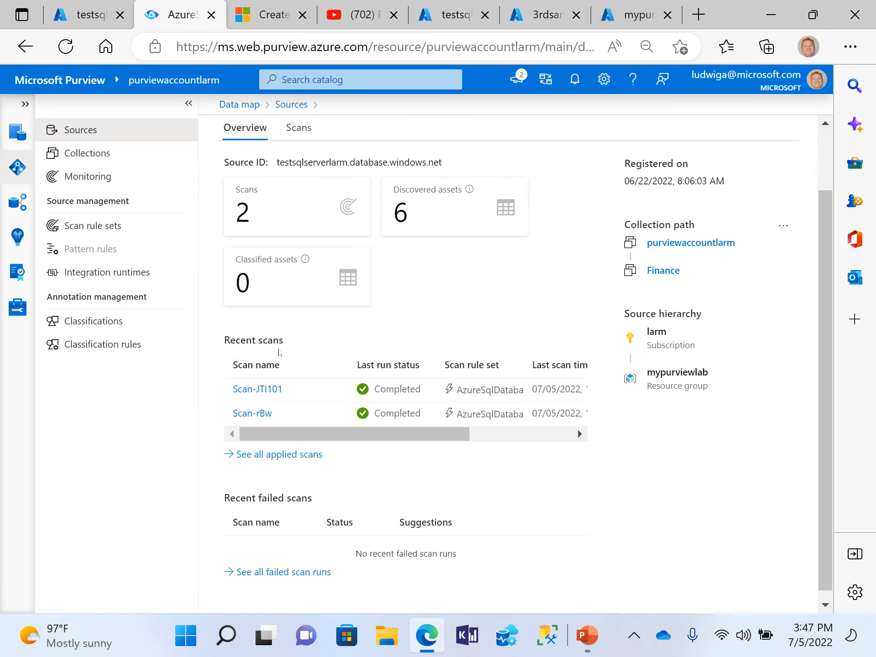
scroll(276, 263, up, 2)
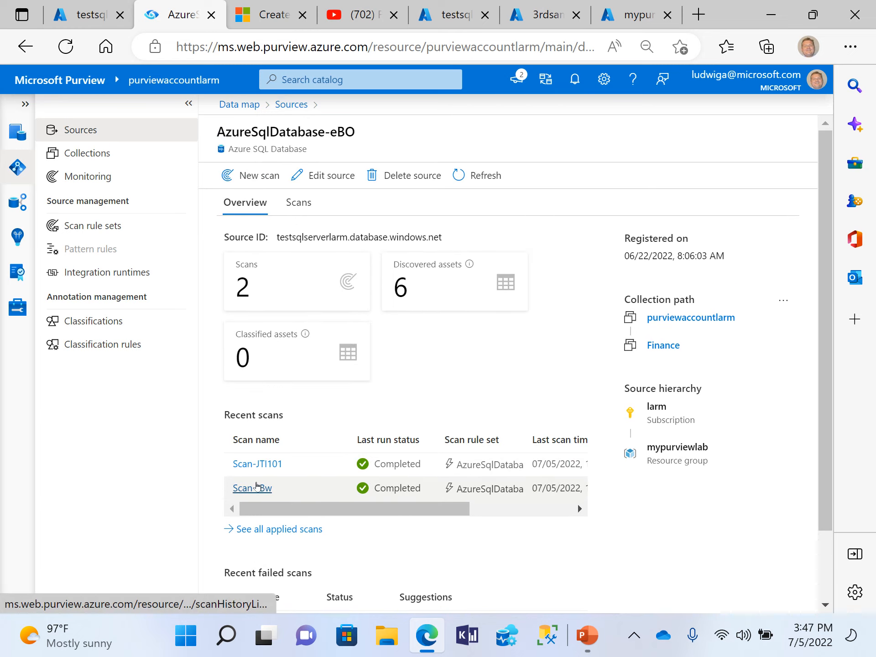
click(257, 487)
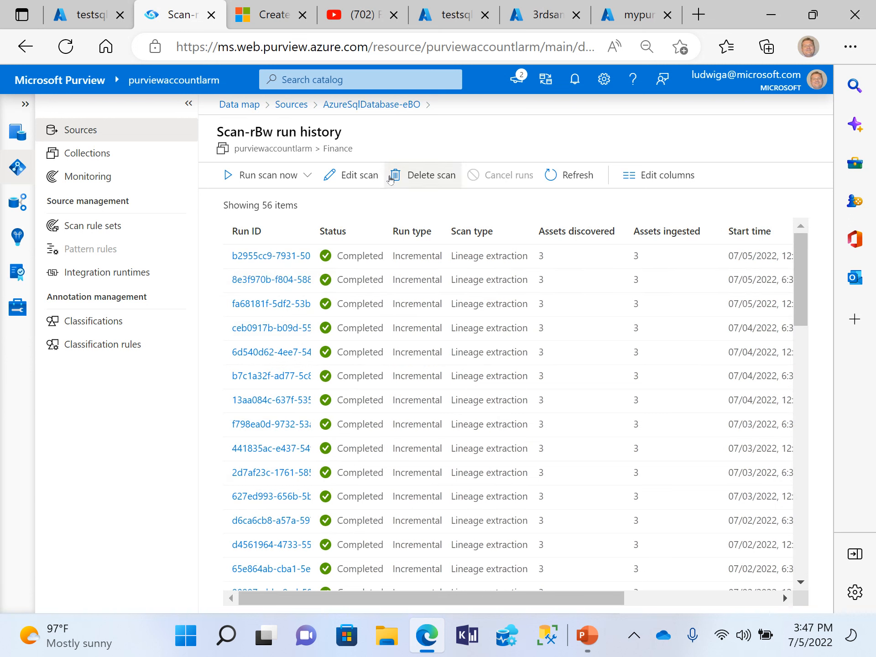
click(359, 177)
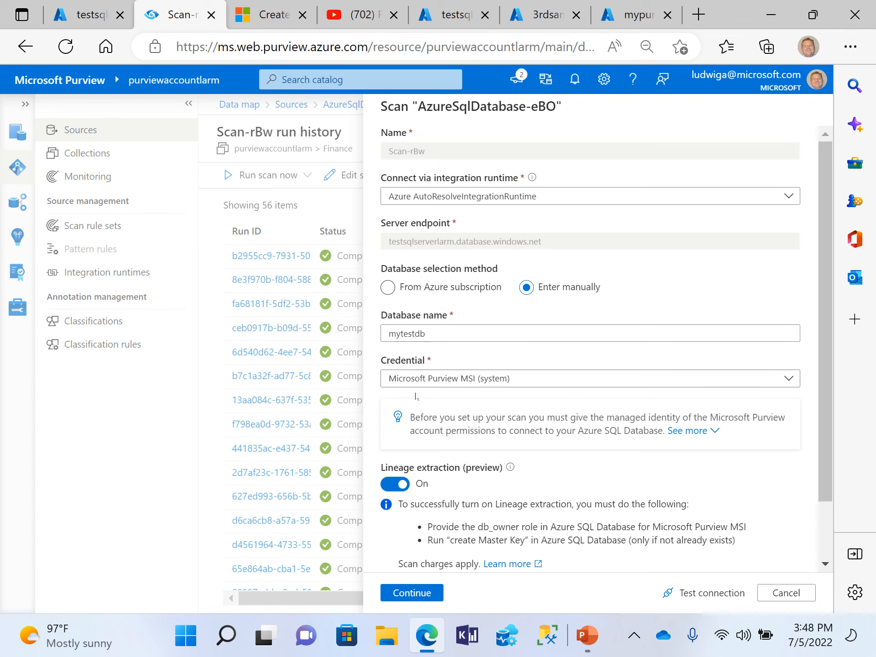
scroll(460, 457, down, 2)
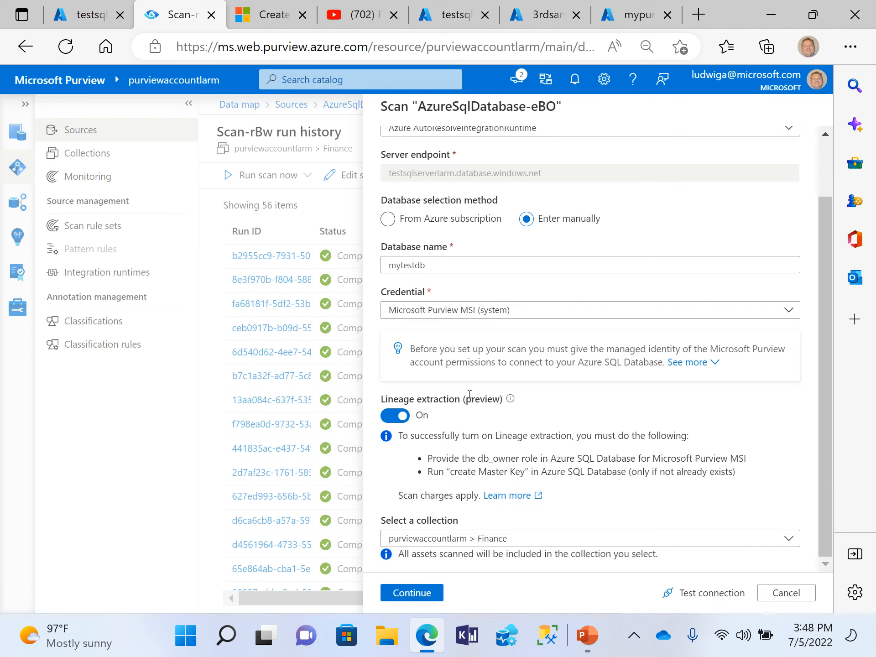
click(786, 593)
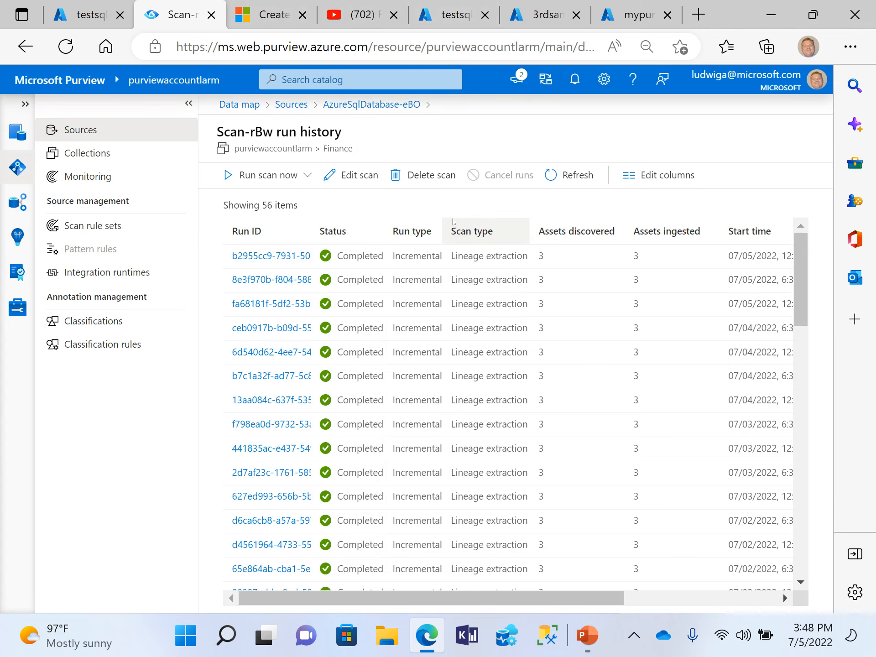
click(295, 106)
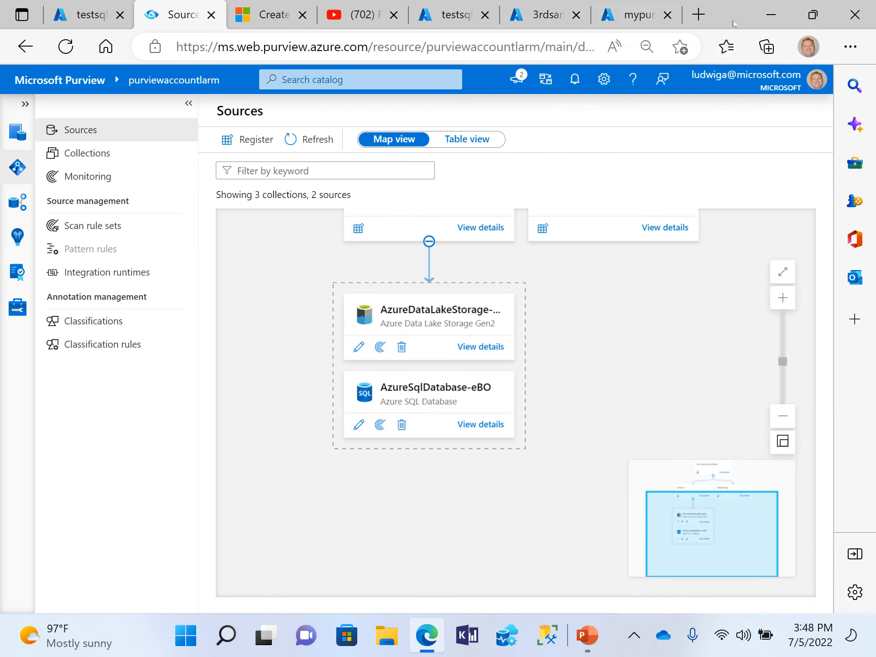
Step: Open the Azure website in a new browser tab and sign in to the Azure portal
click(690, 18)
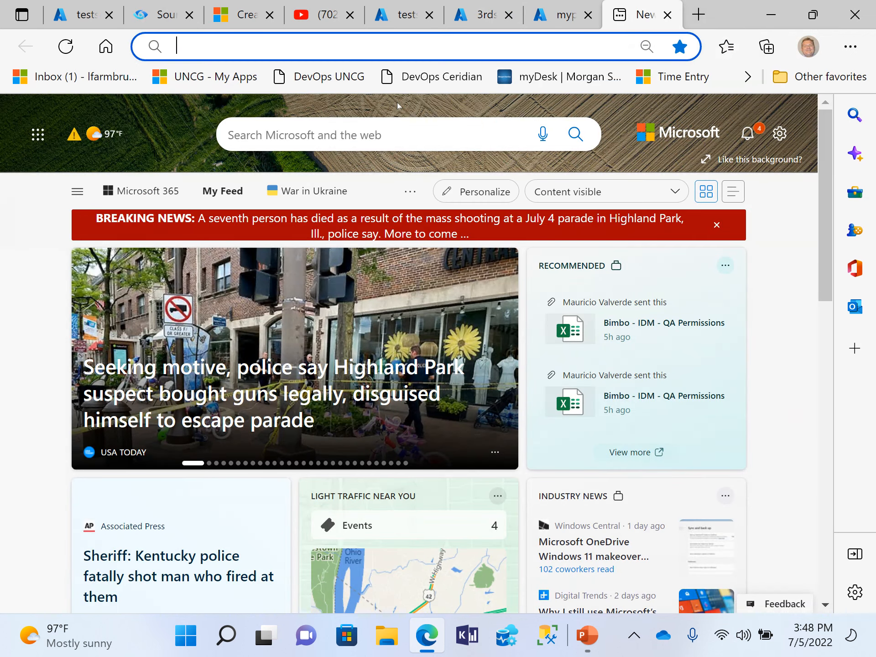
text(Azu)
key(Return)
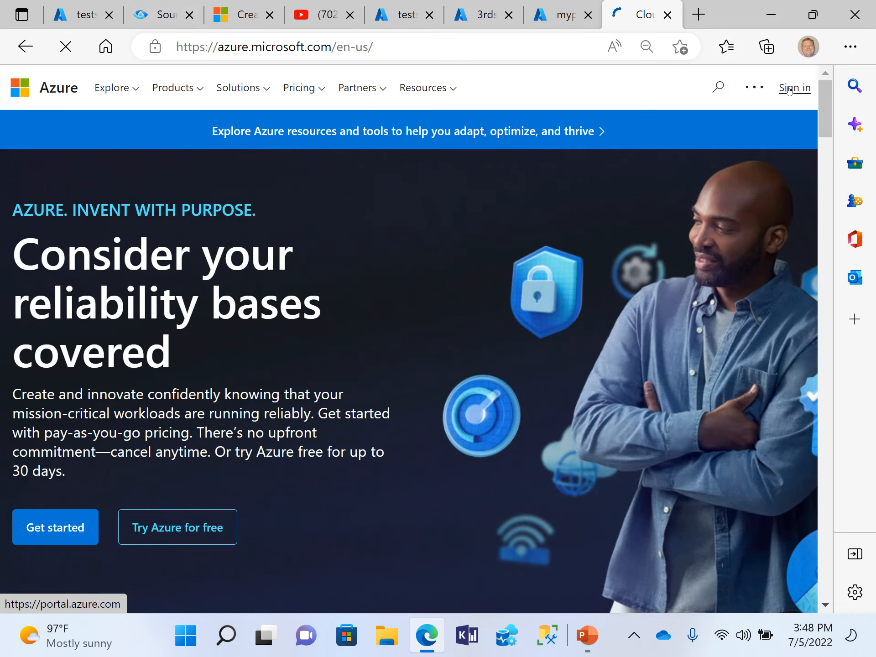
click(789, 90)
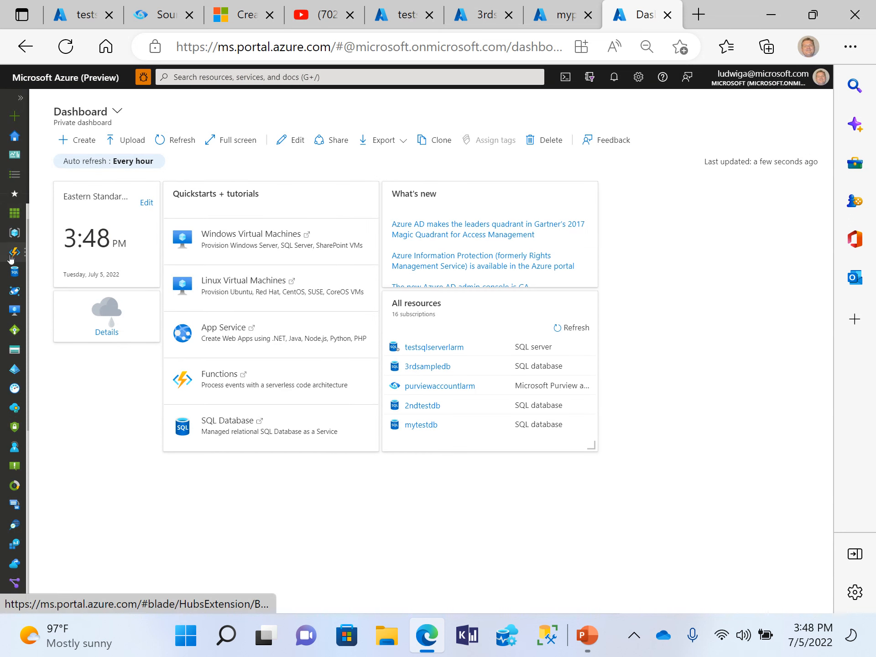
Step: Filter the resource groups by "purview" and open the mypurviewlab resource group
click(15, 232)
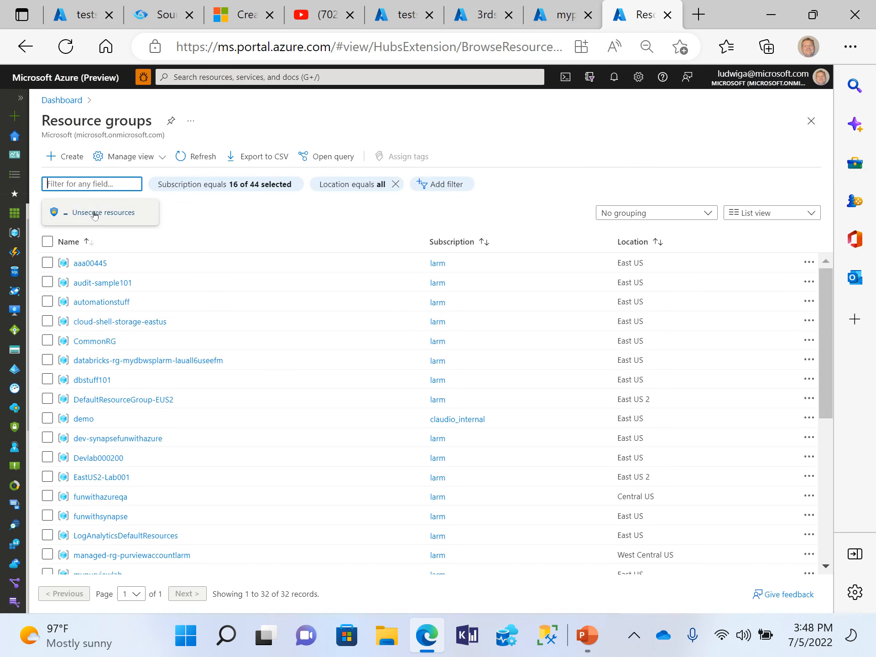
click(94, 184)
text(purview)
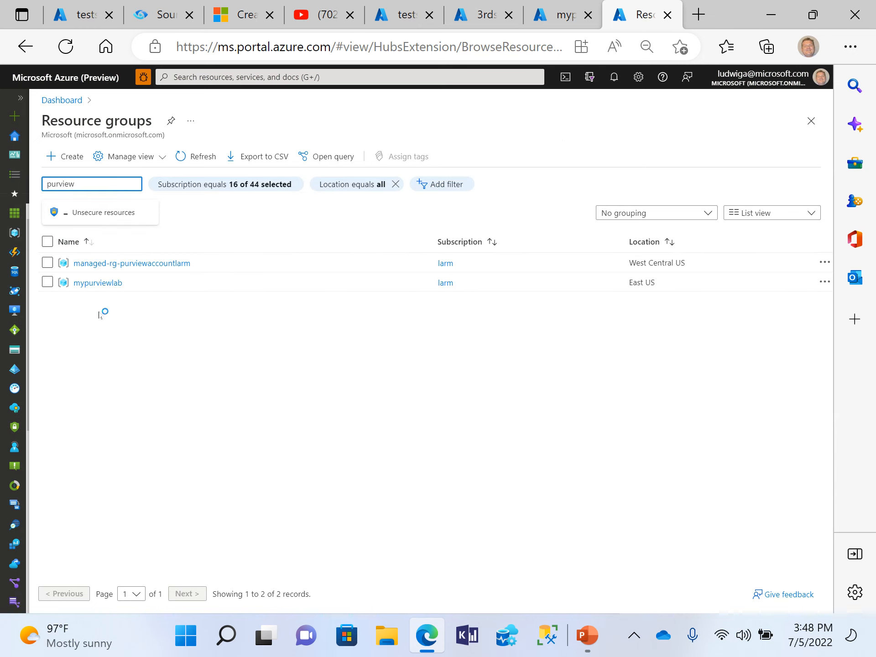
click(97, 282)
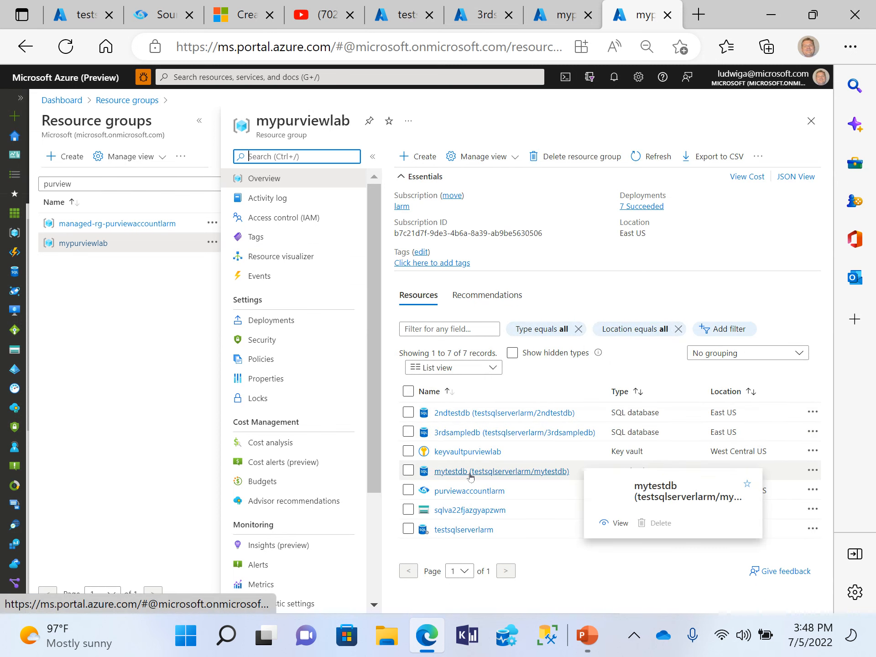
Step: Sort the resources by type, then log in to the query editor of the 3rdsampledb database with SQL server authentication
click(644, 391)
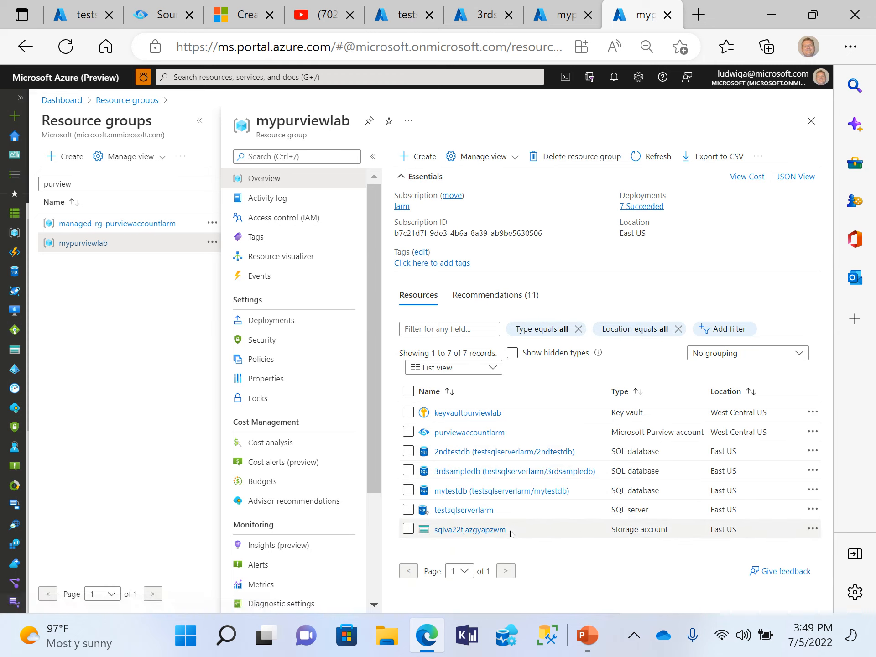
click(537, 476)
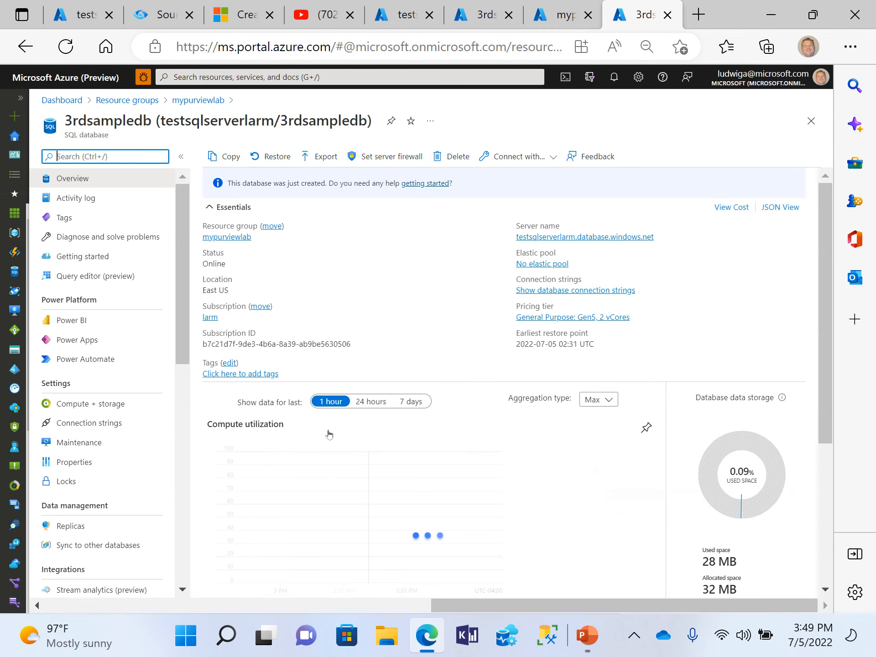
click(83, 276)
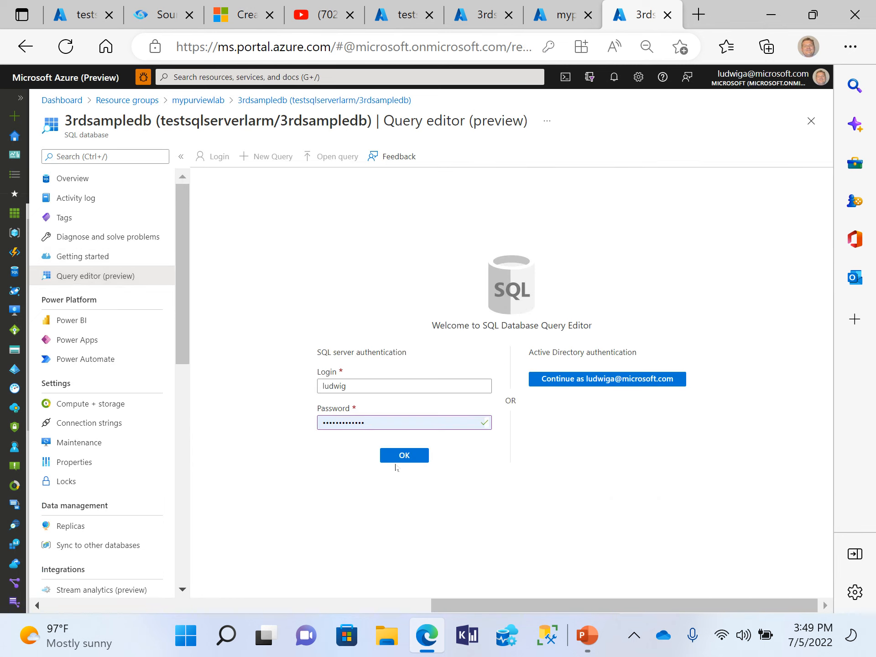
click(394, 455)
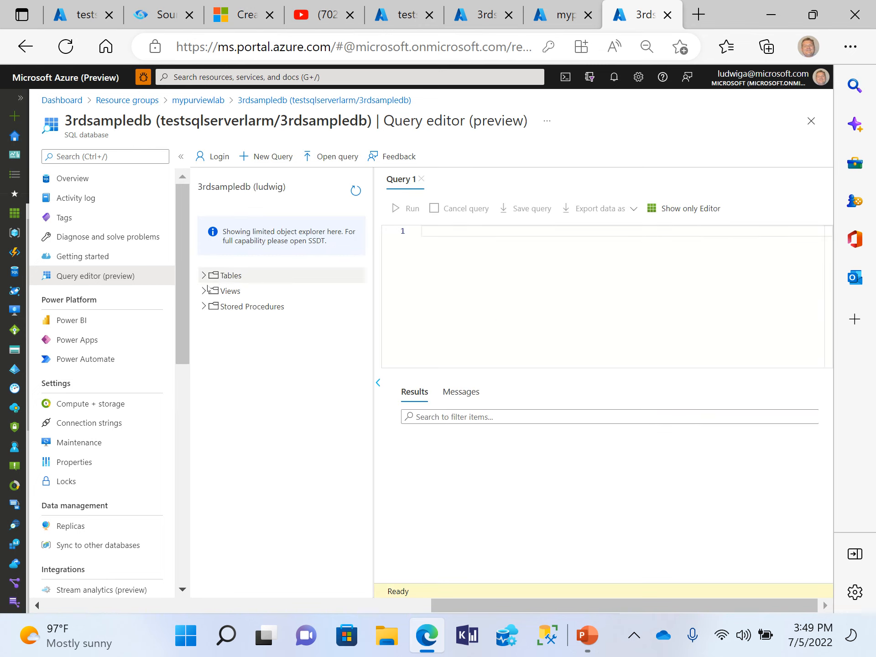
Step: List the tables of 3rdsampledb and run the query select * from [SalesLT].[Address]
click(201, 275)
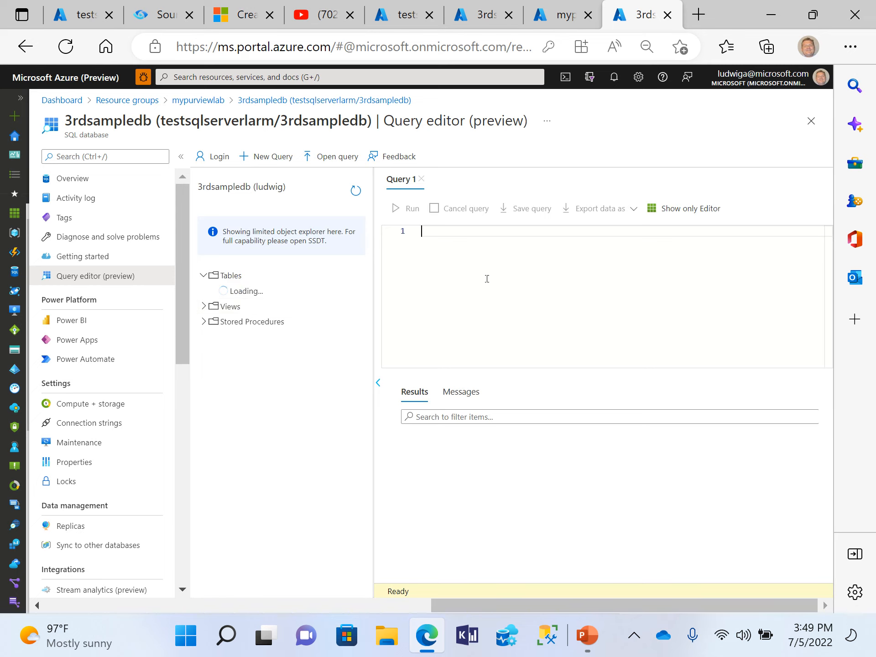
text(select * from sales)
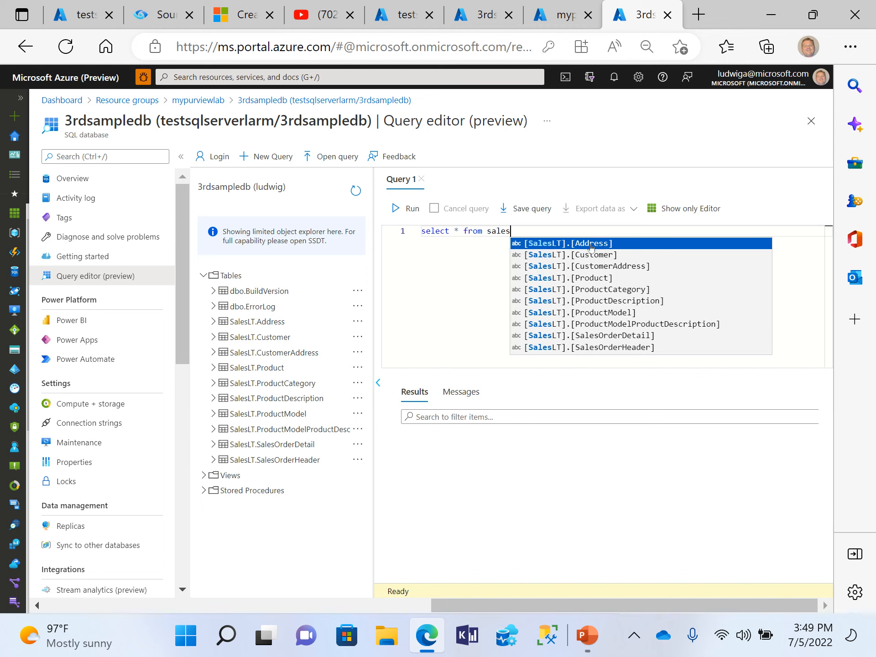
key(Return)
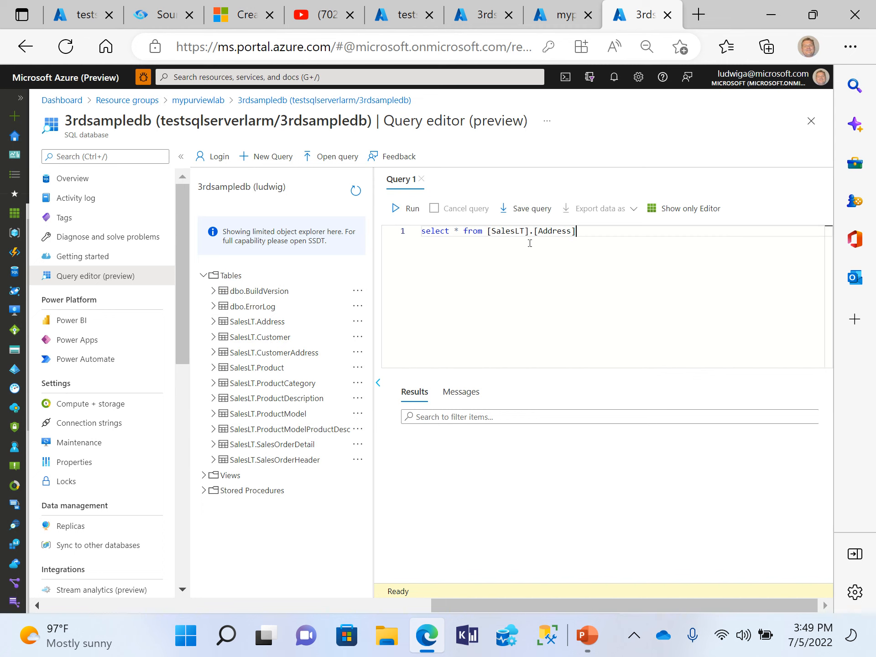
click(406, 208)
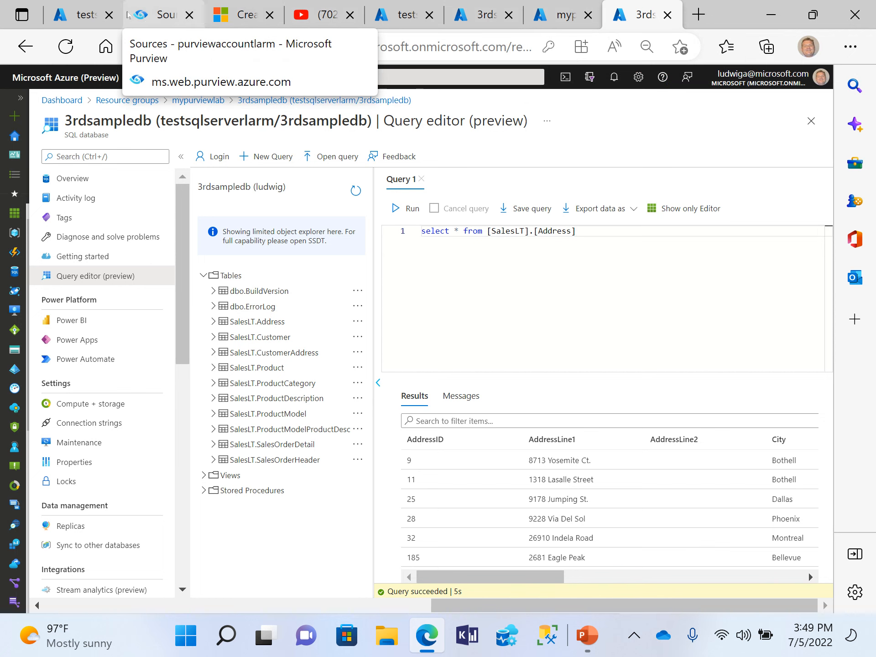
Step: Start a new scan of AzureSqlDatabase-eBO in Microsoft Purview, append 3rddb to its name, and select the 3rdsampledb database
click(129, 15)
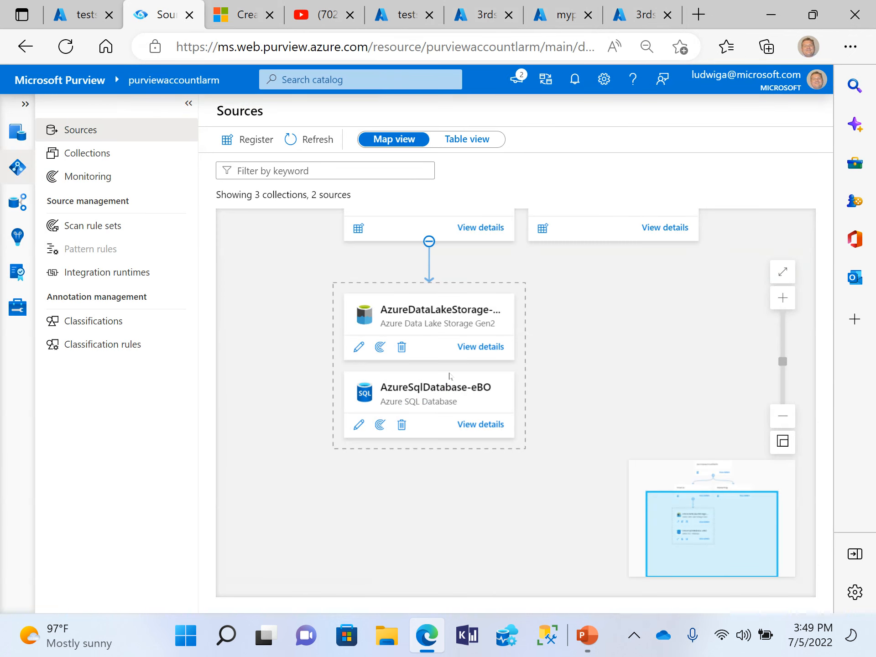
click(383, 425)
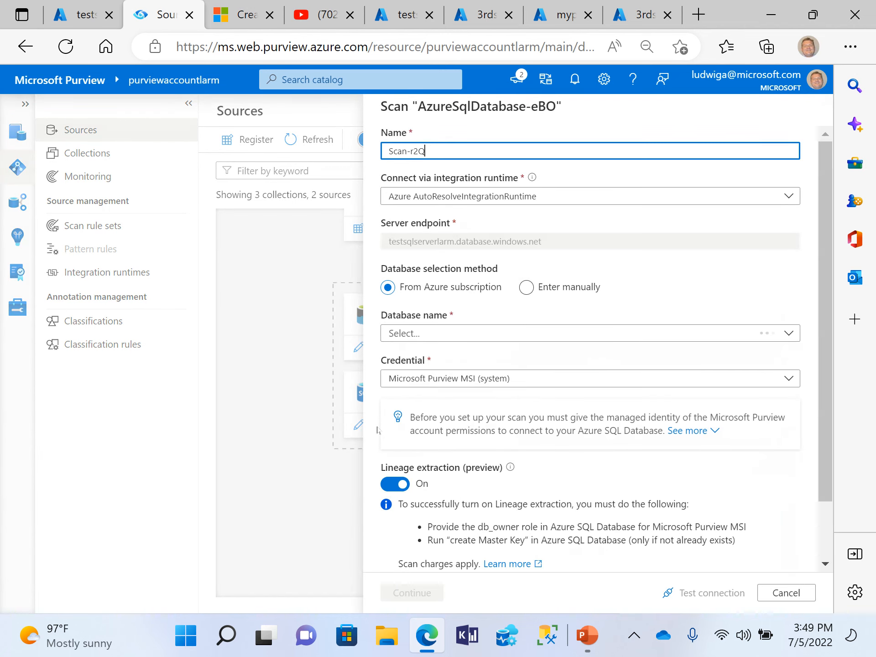
click(786, 592)
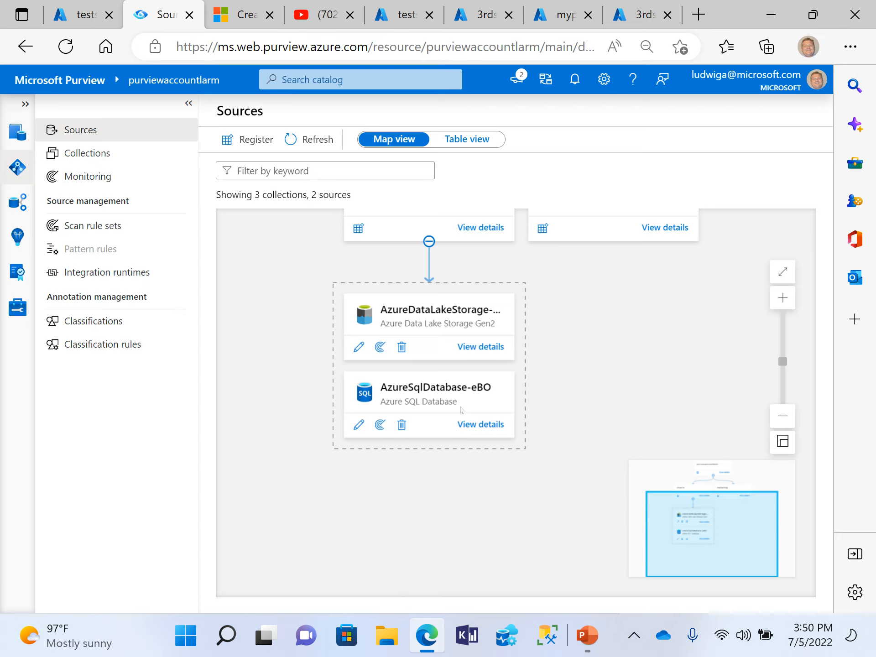
click(380, 425)
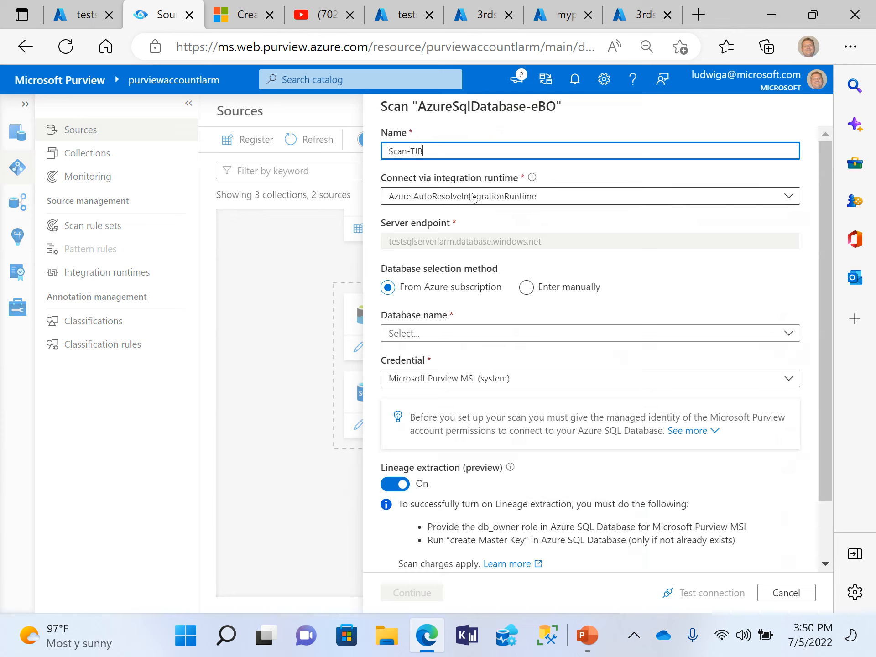
text(3rddb)
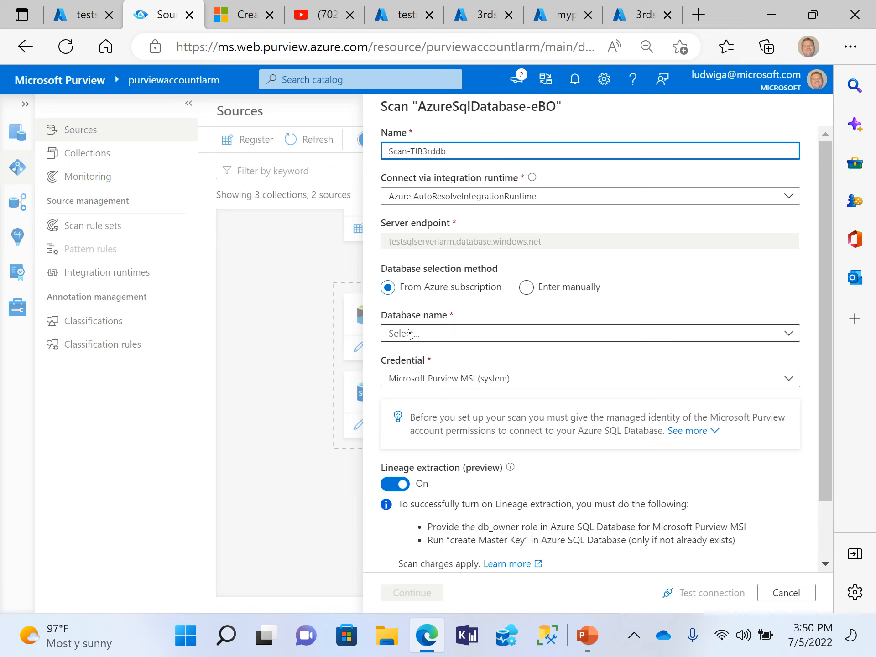
click(451, 332)
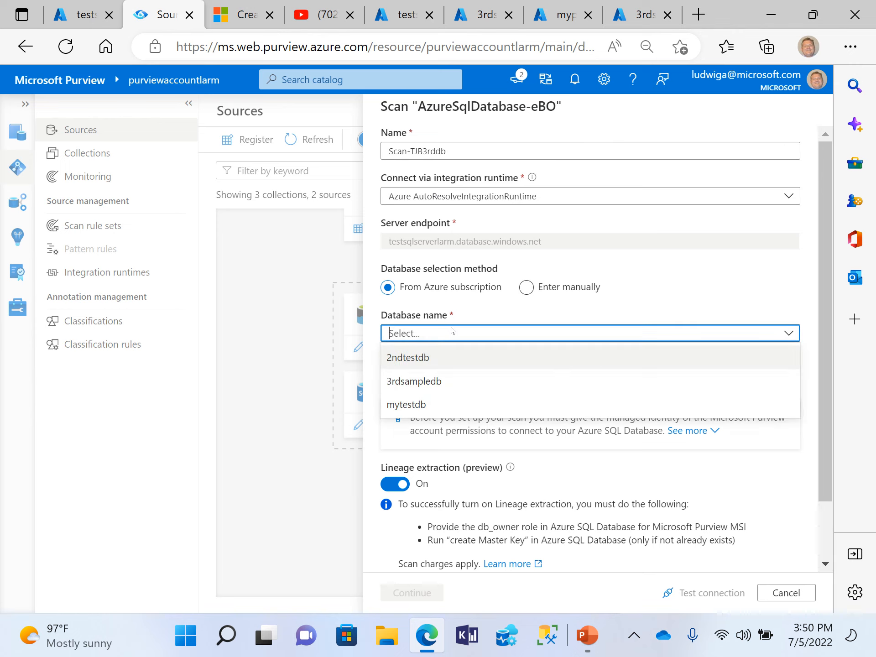
click(401, 380)
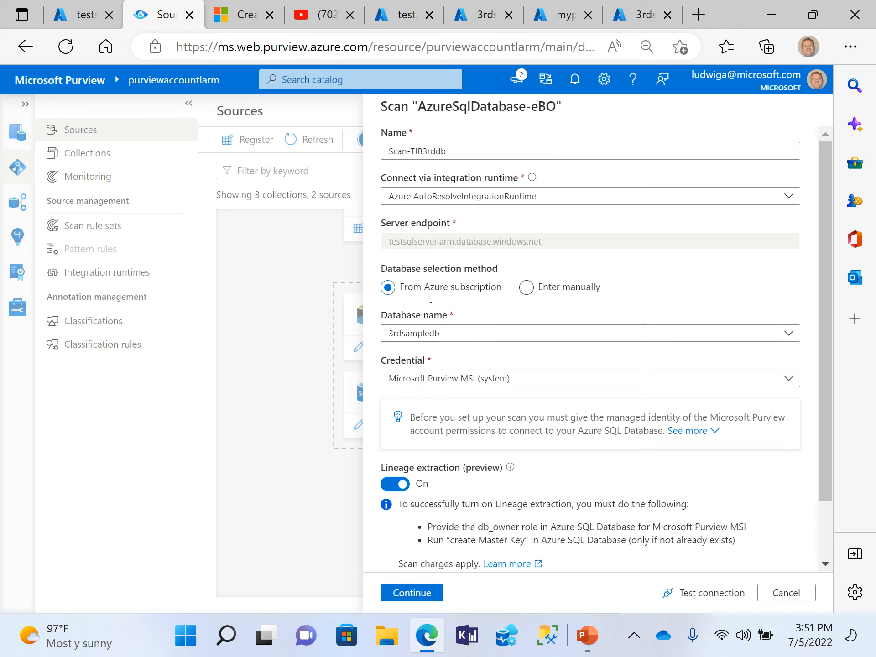
click(462, 331)
click(410, 383)
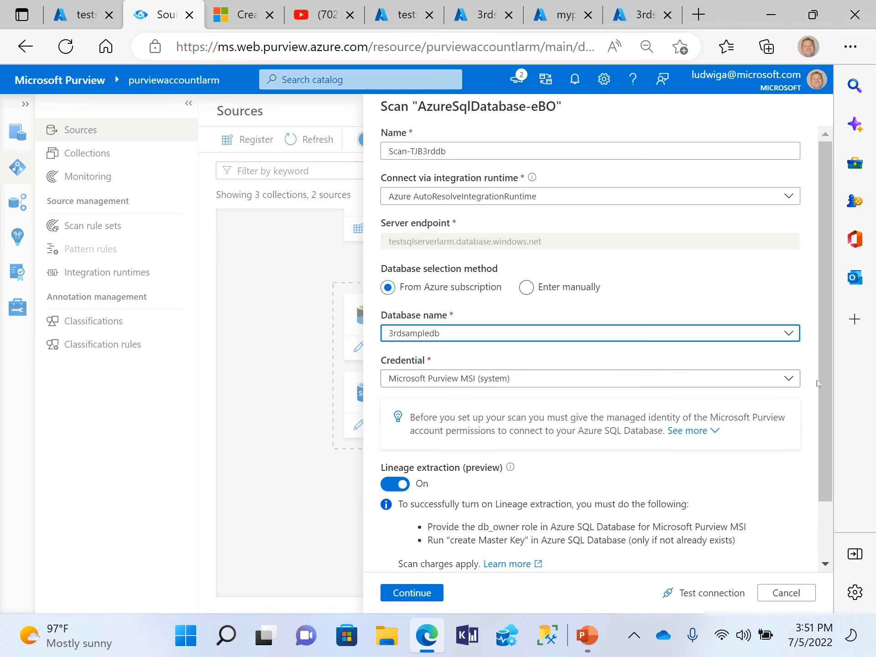
Step: Check the credential options, keep Microsoft Purview MSI (system), and select purviewaccountlarm > Finance as the scan's collection
scroll(470, 375, down, 1)
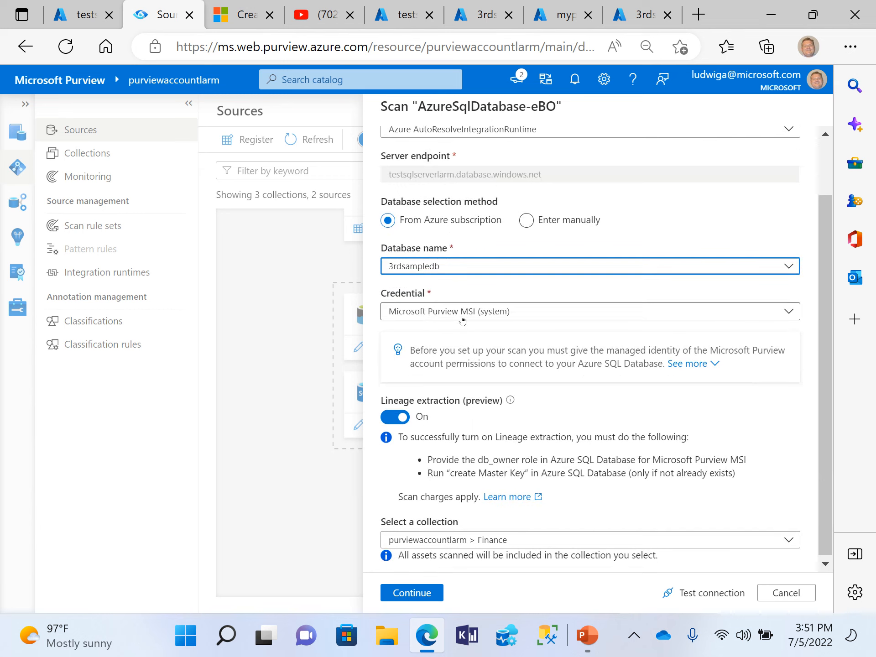
click(463, 318)
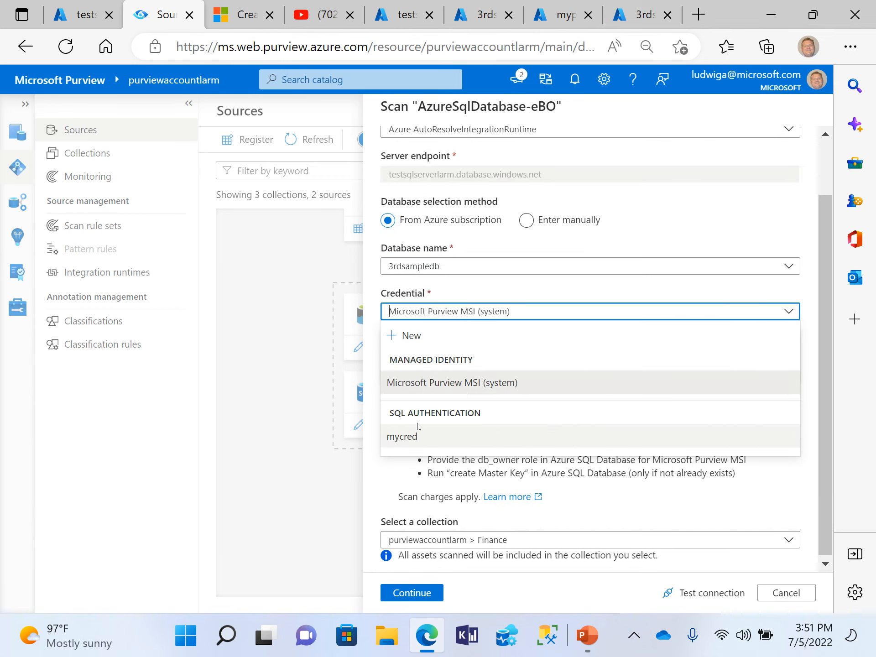
click(471, 289)
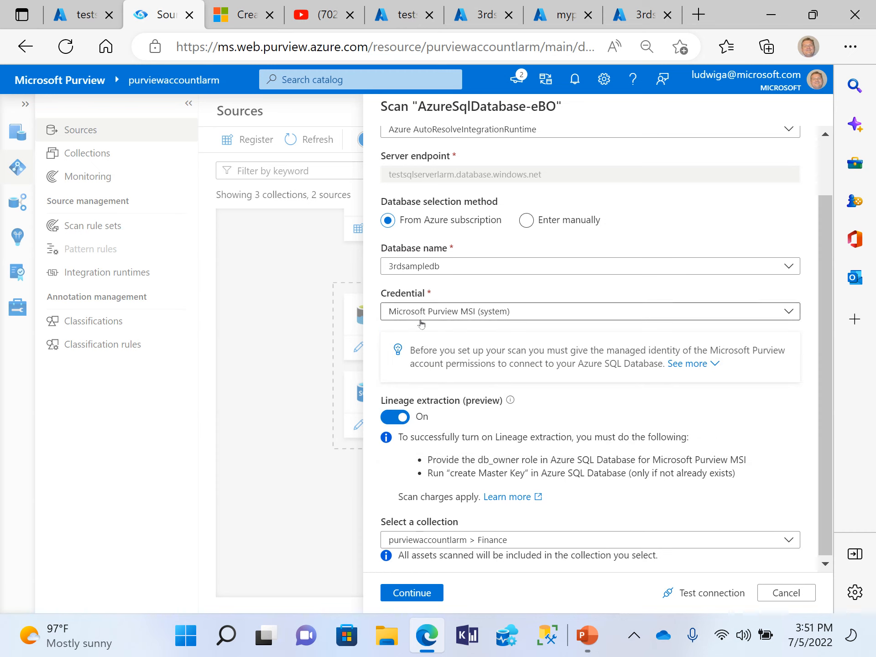
scroll(457, 312, down, 1)
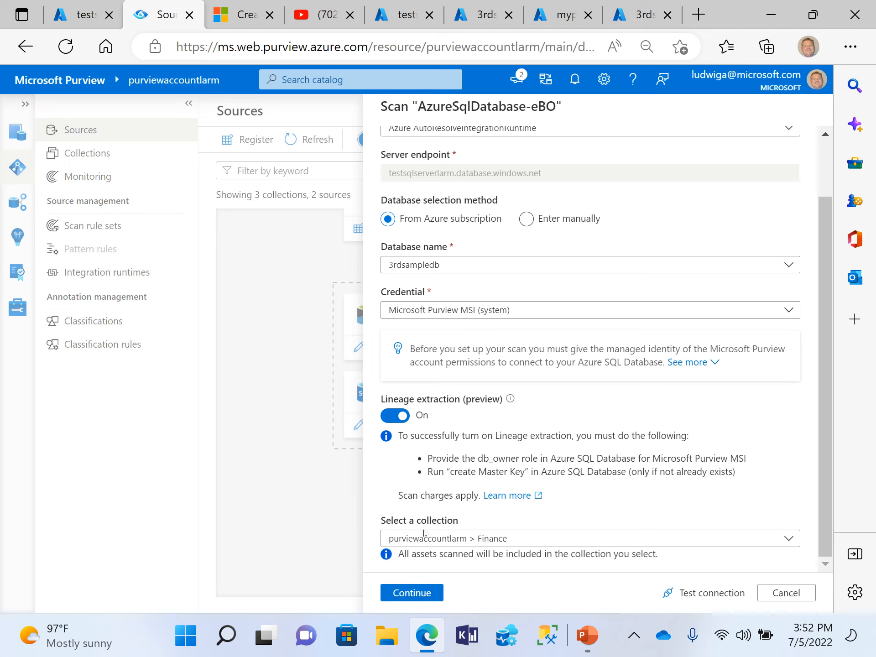
click(505, 545)
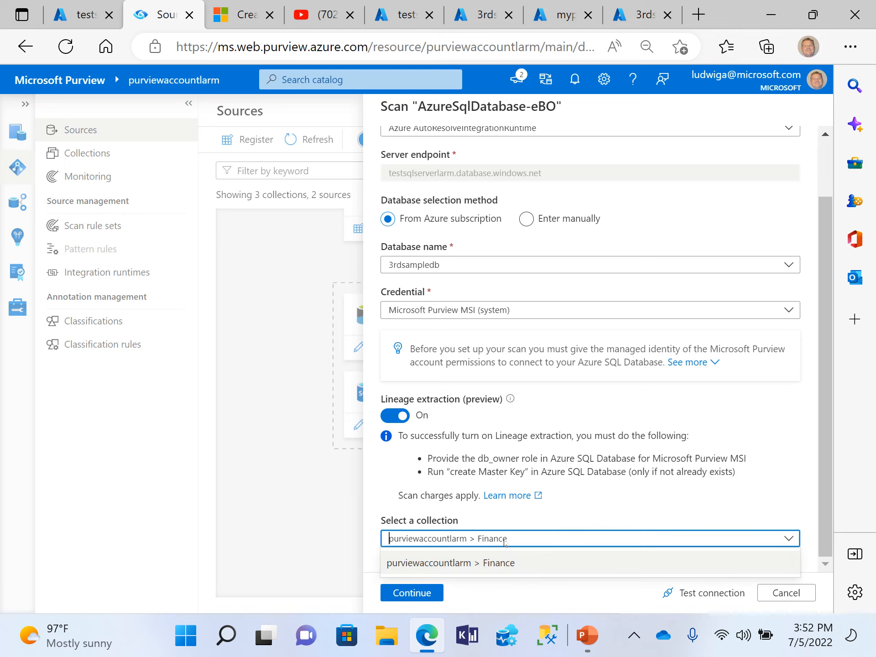
click(504, 570)
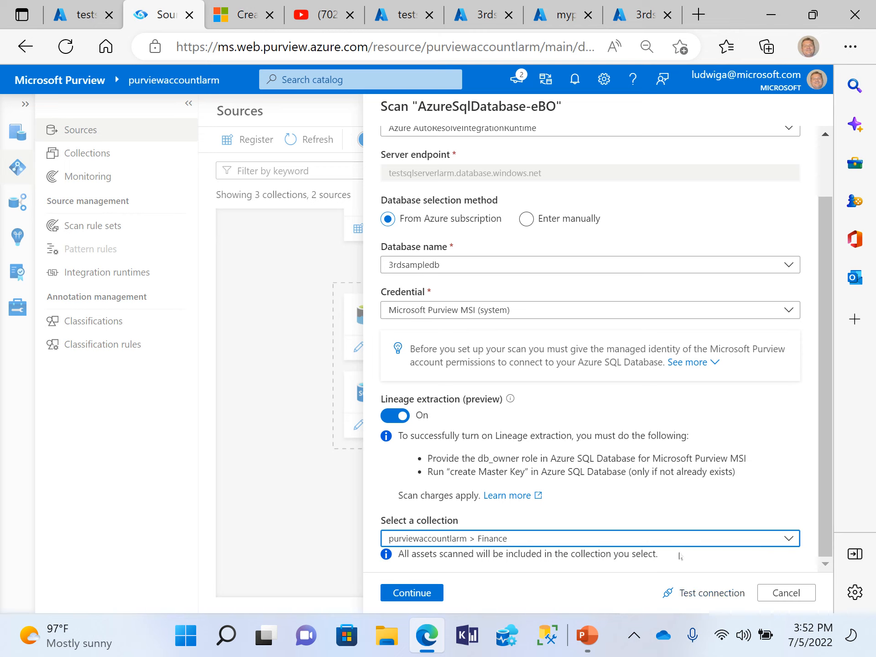
Step: Test the scan's connection and view its details, and copy the managed identity name from the permission guidance
click(723, 593)
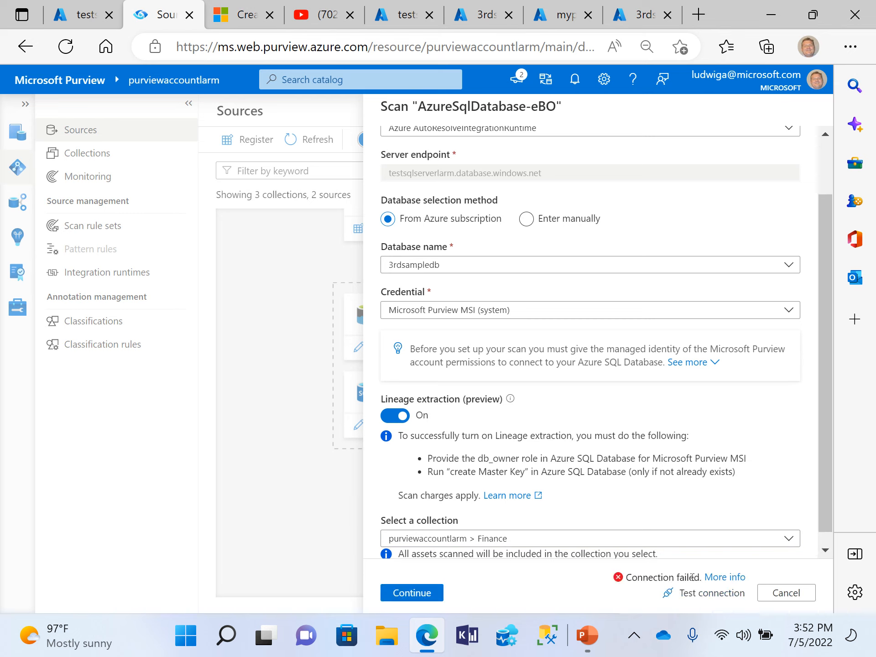
click(717, 579)
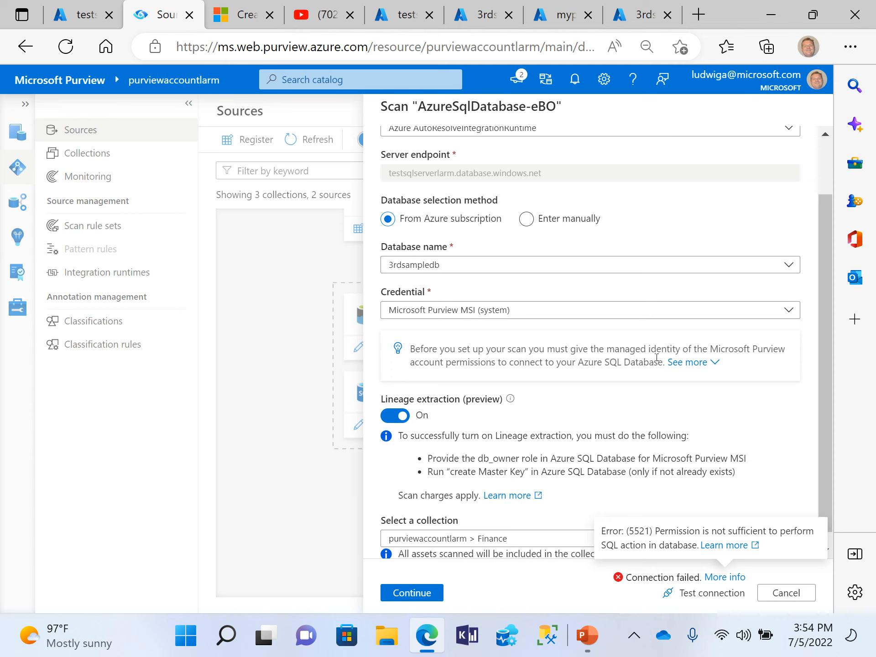
click(711, 368)
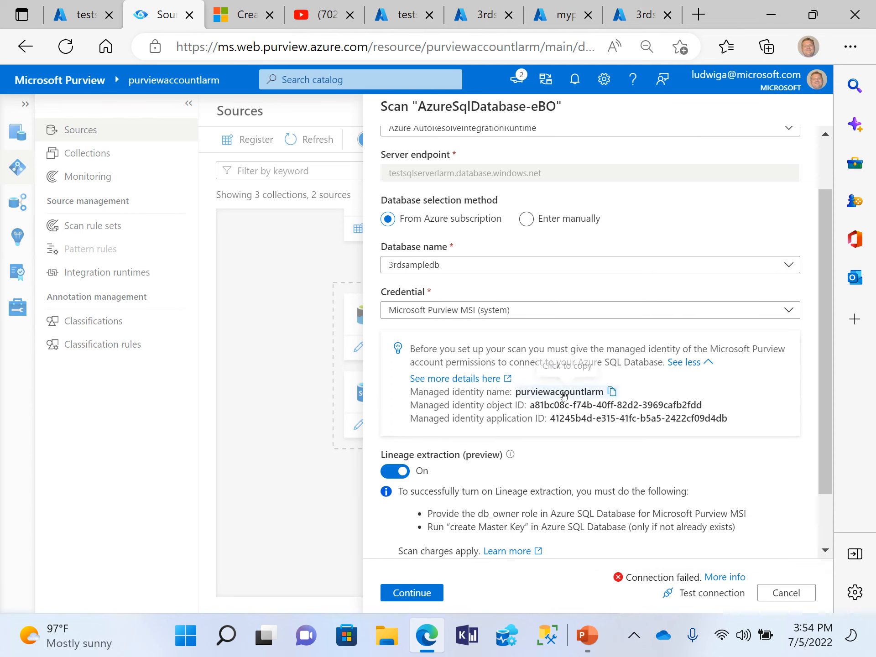
click(616, 394)
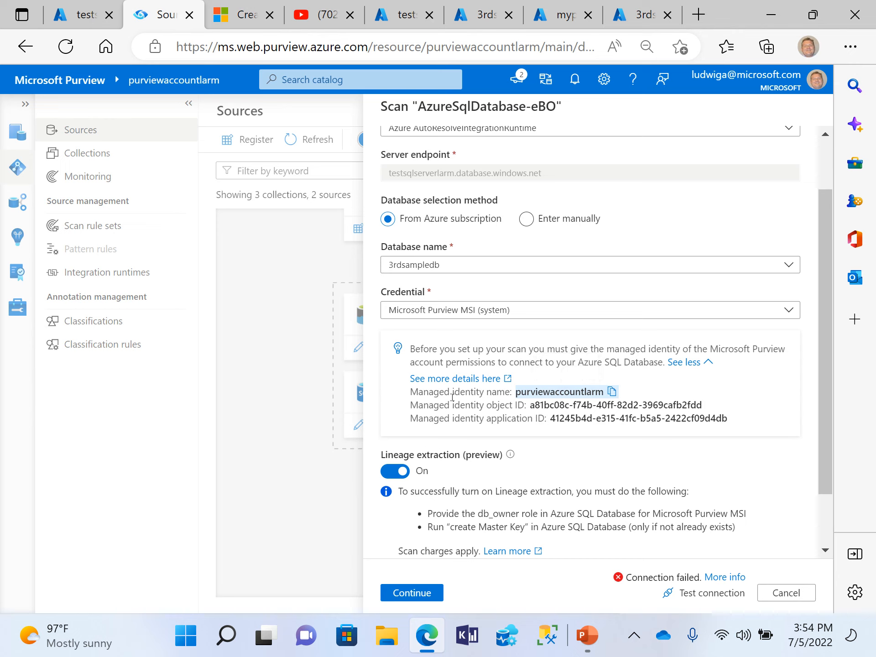
click(612, 399)
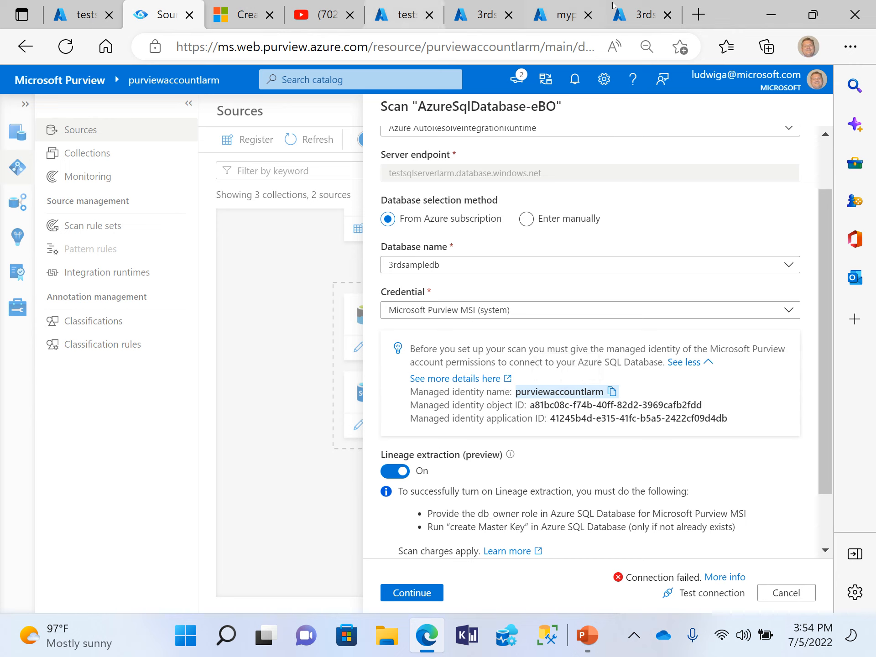
Step: Open azure.com in another new browser tab and sign in to the Azure portal
click(640, 18)
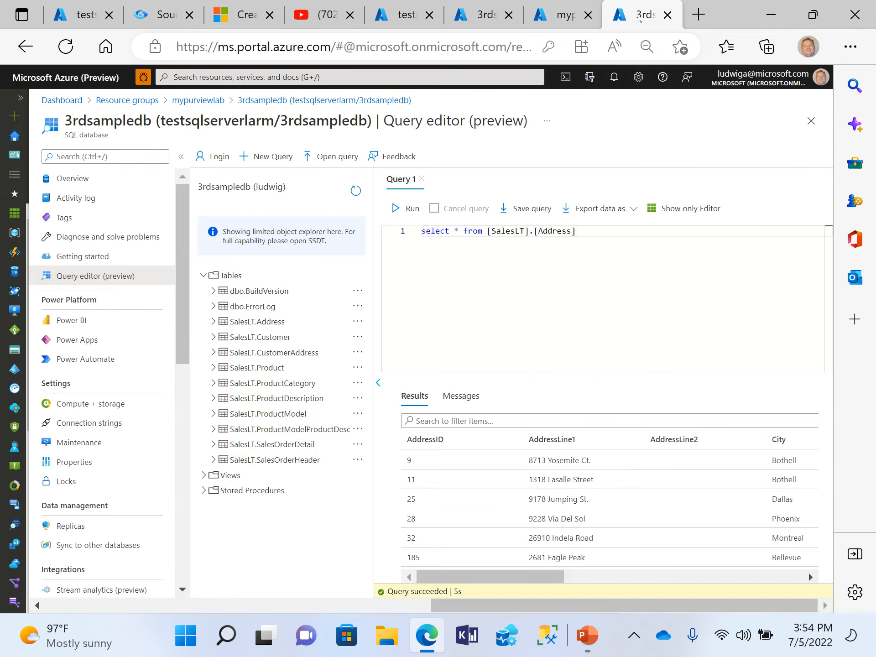
click(699, 15)
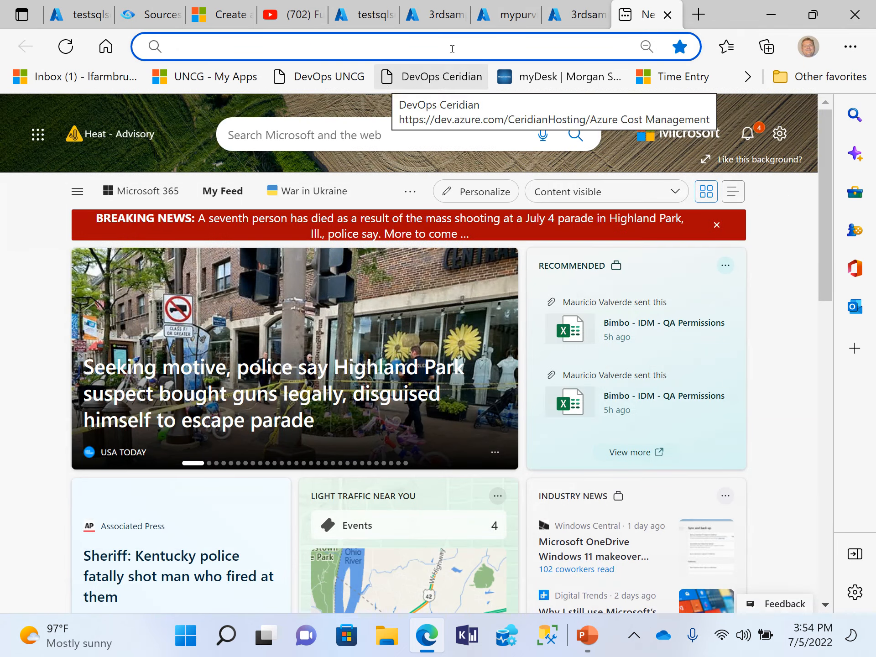
text(azy)
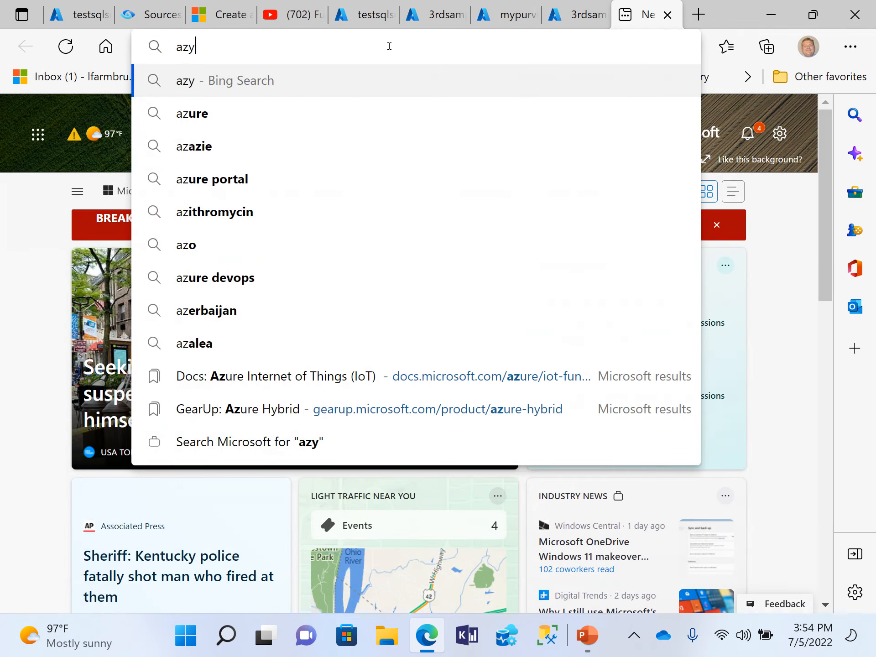
key(Return)
click(328, 47)
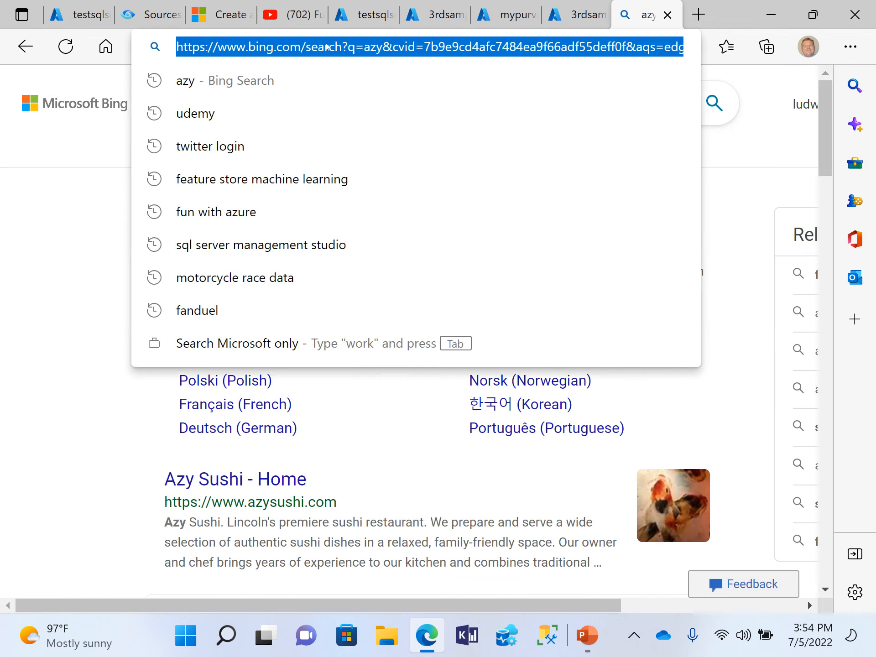
text(azure.com)
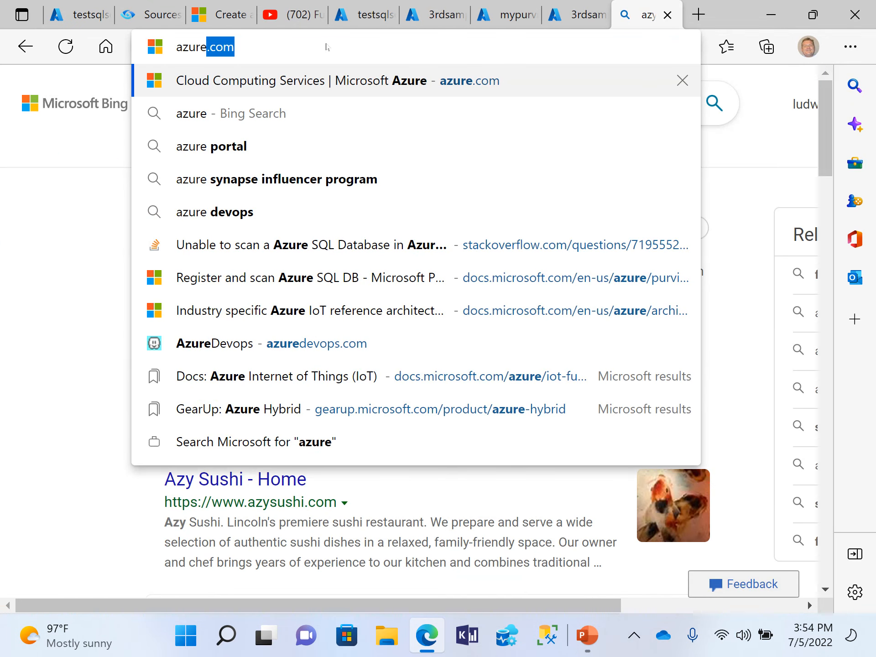
key(Return)
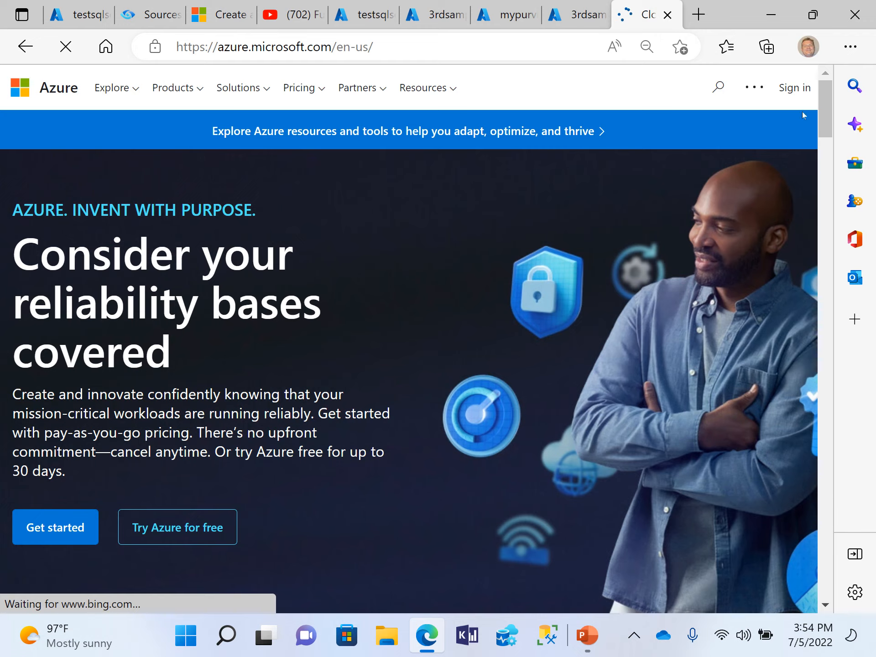
click(794, 88)
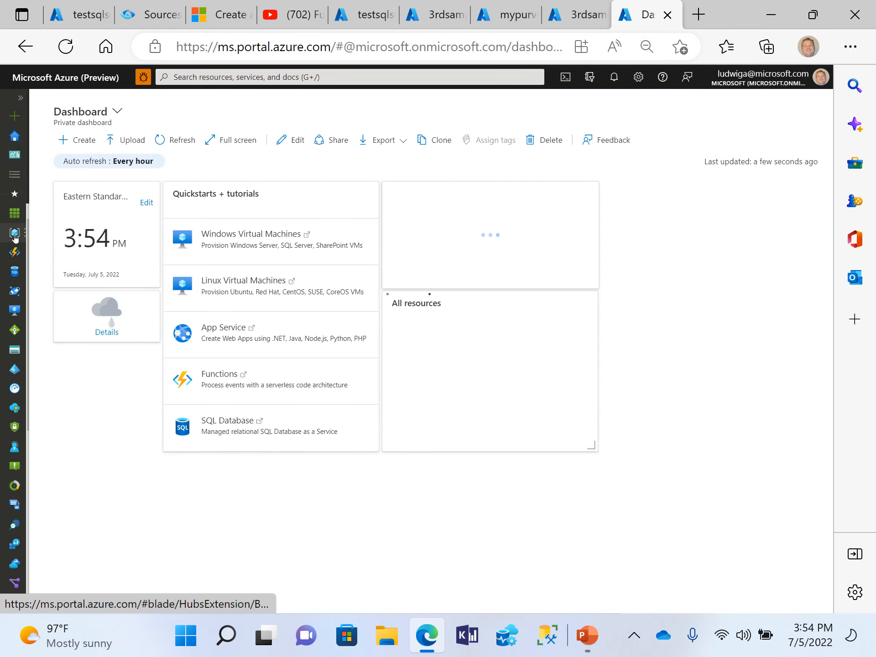
Step: Open the resource groups list and filter it by "purview"
click(15, 234)
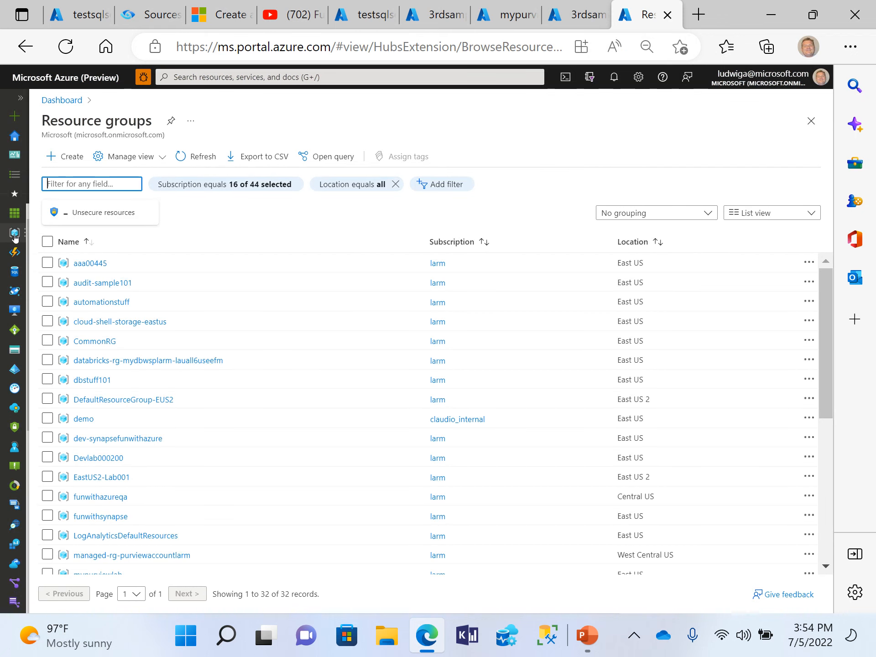
mouse_move(82, 267)
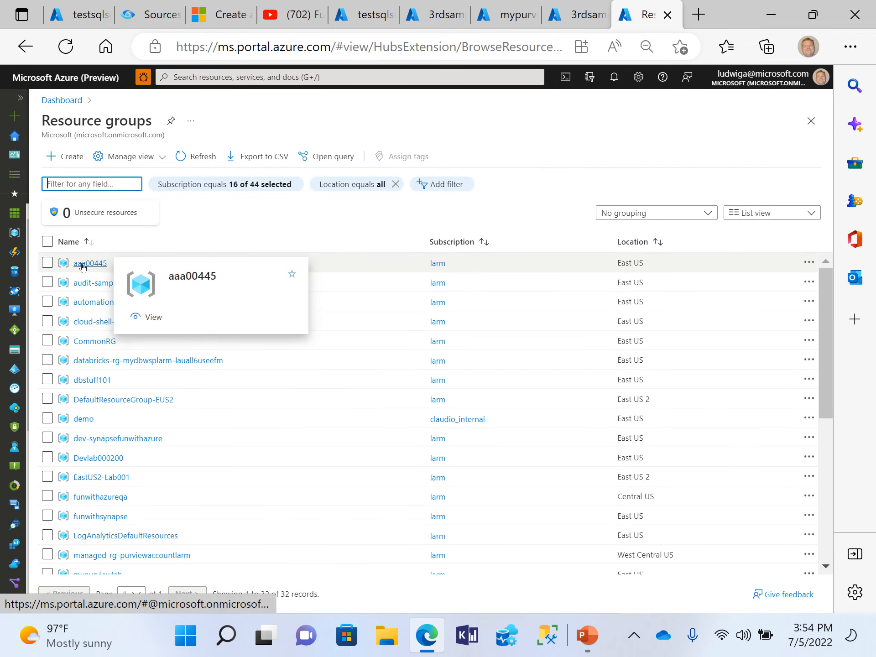
click(105, 185)
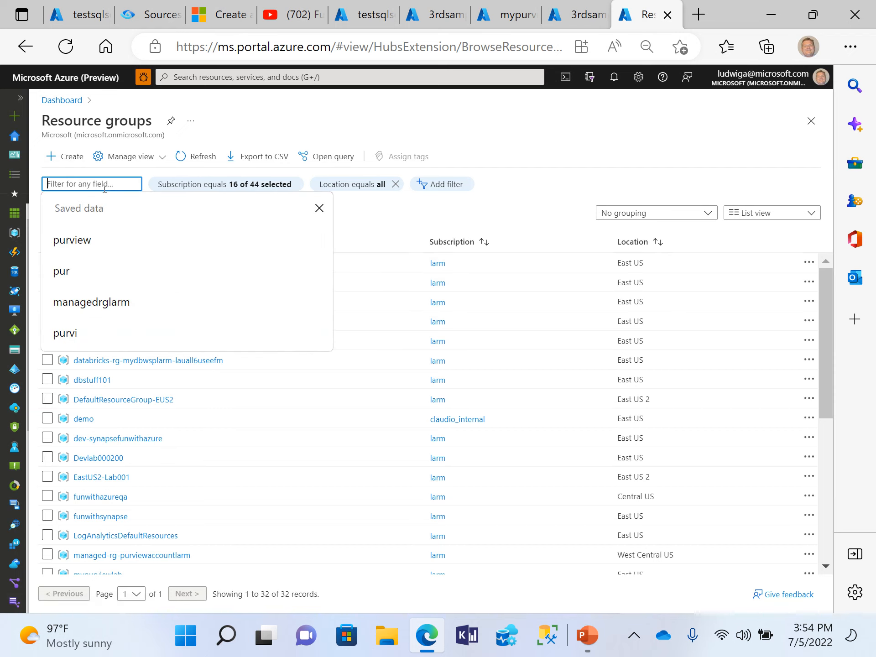
text(pur)
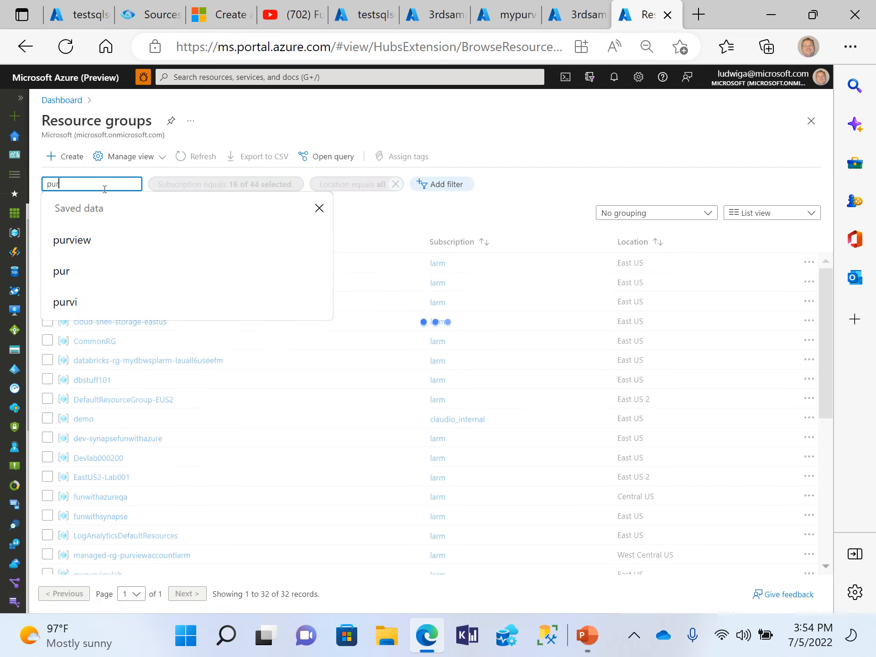
text(view)
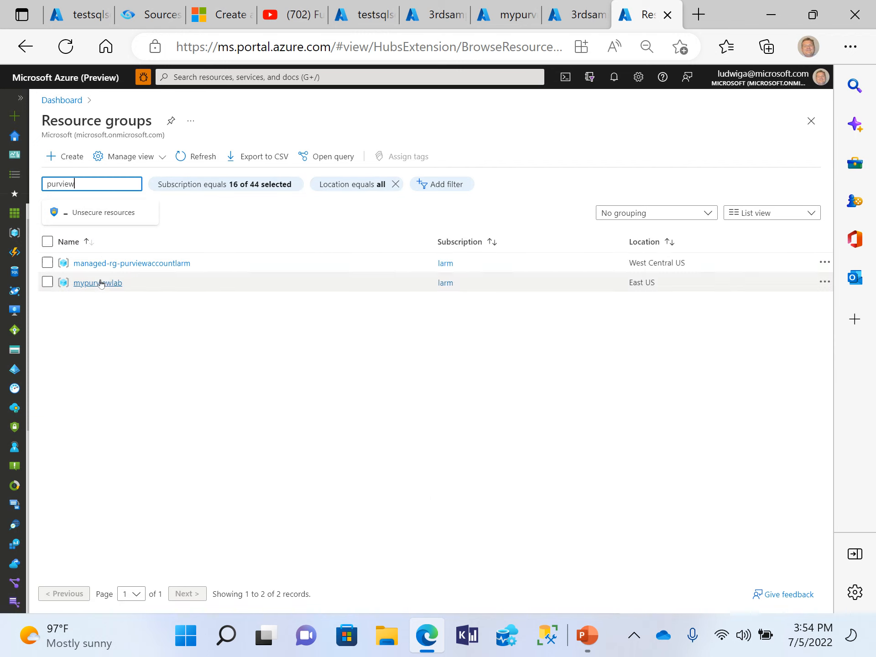
Step: Open the mypurviewlab resource group, sort its resources by type, and open the Azure Active Directory settings of SQL server testsqlserverlarm
click(101, 283)
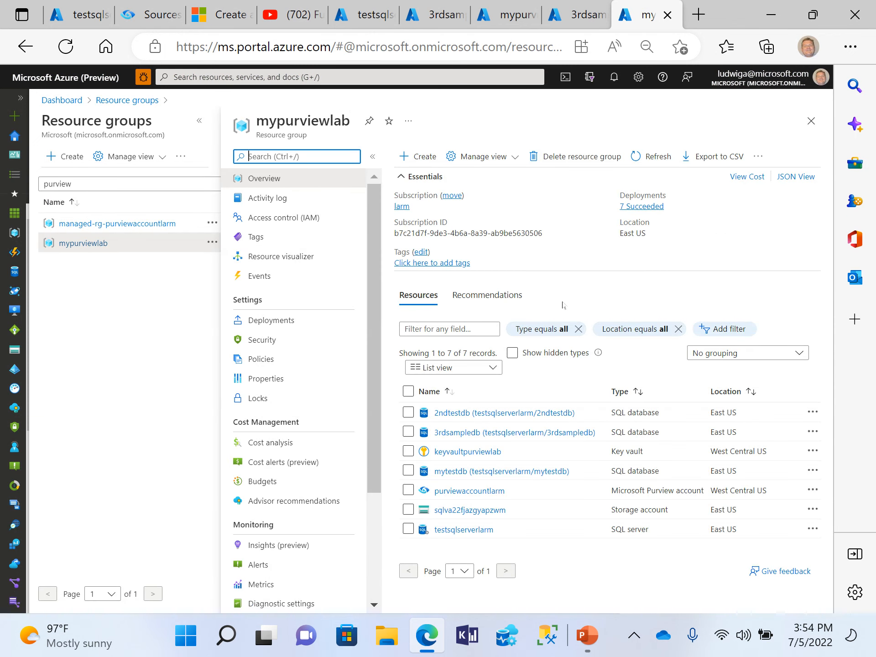
click(637, 391)
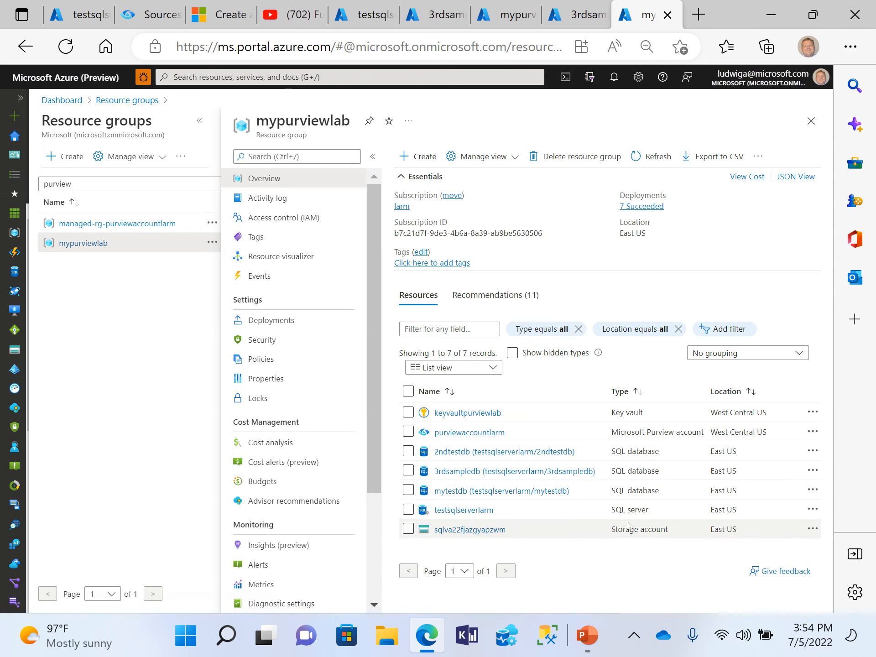
click(461, 511)
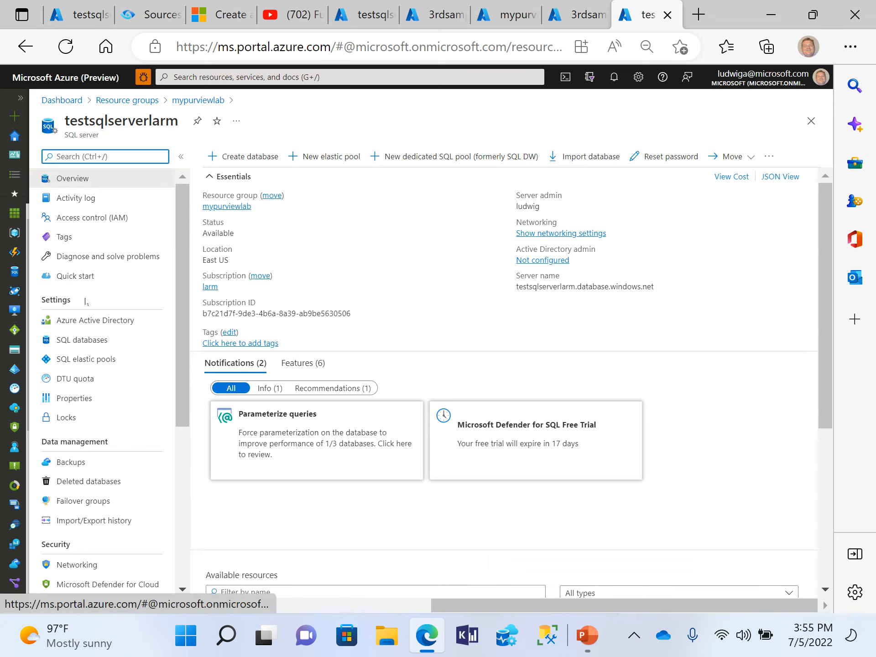
click(83, 327)
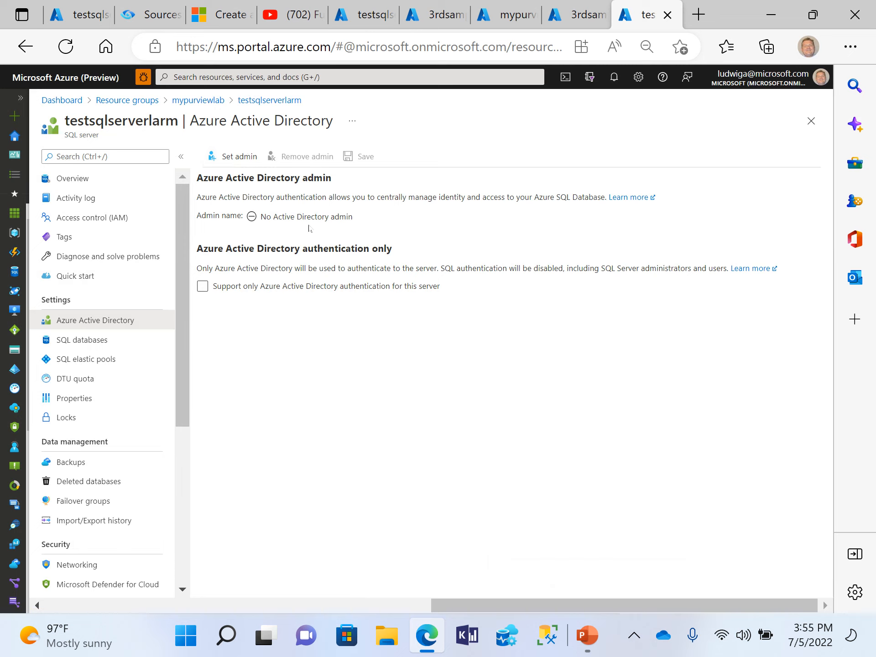
Step: Set purviewaccountlarm as the Azure Active Directory admin of testsqlserverlarm and save the change
click(242, 156)
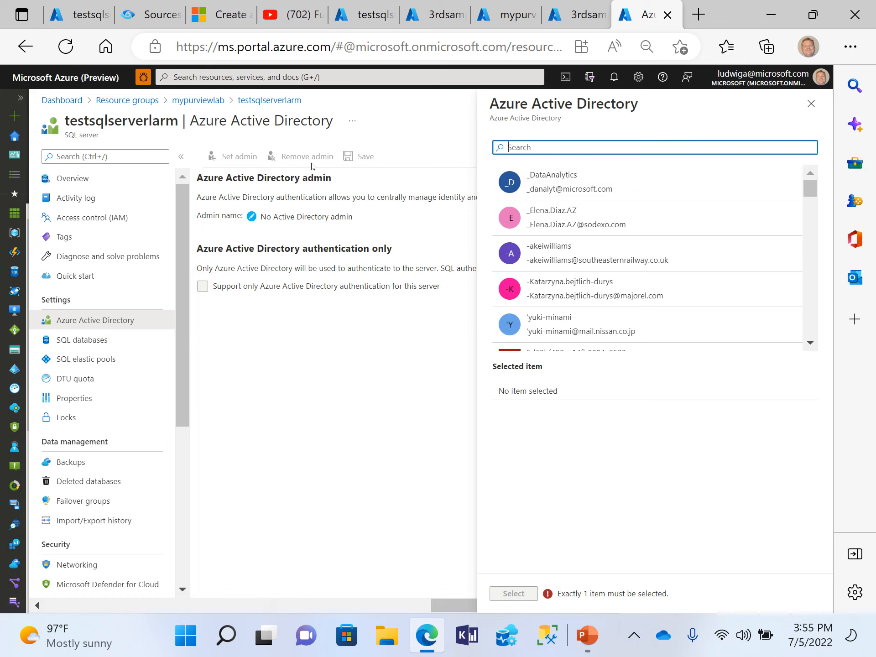
text(purviewaccountlarm)
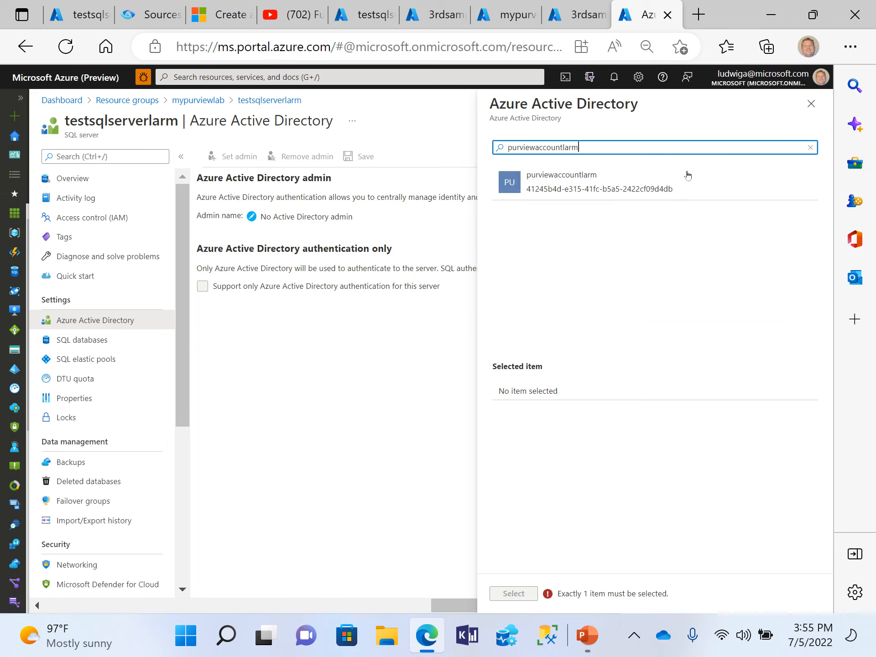
click(544, 183)
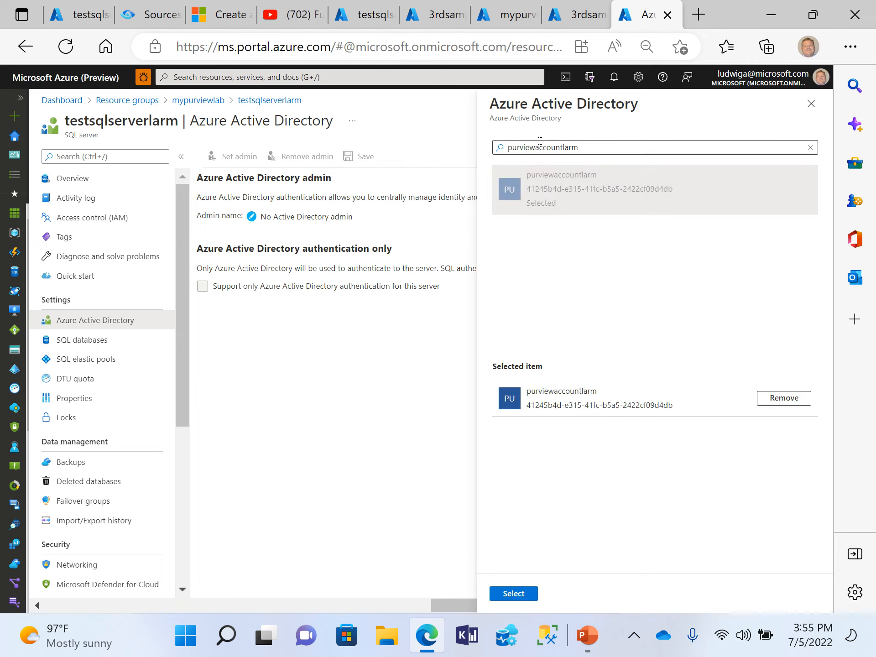
click(512, 599)
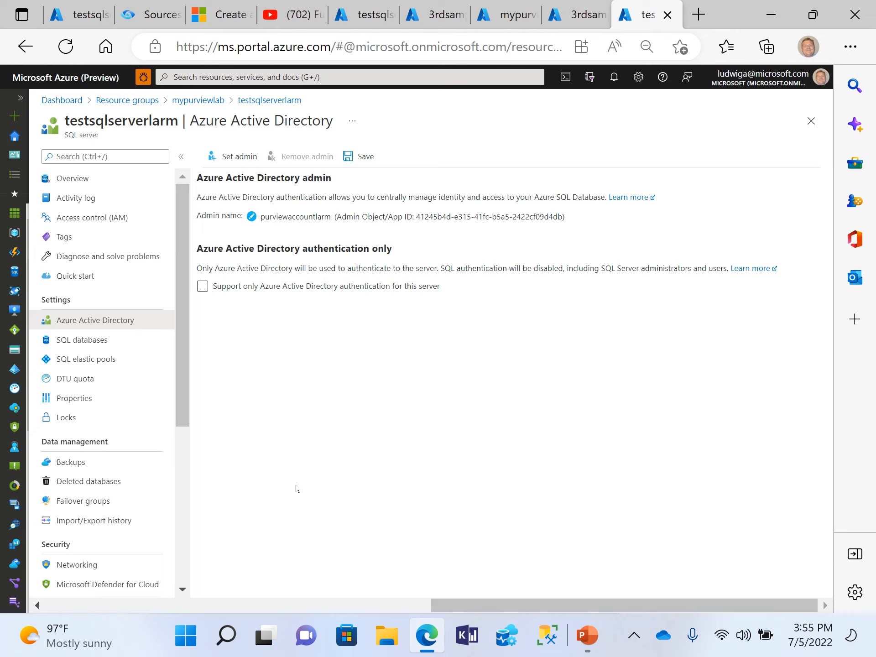
click(363, 157)
Step: Return to the Microsoft Purview scan setup for 3rdsampledb and test the connection again
click(573, 19)
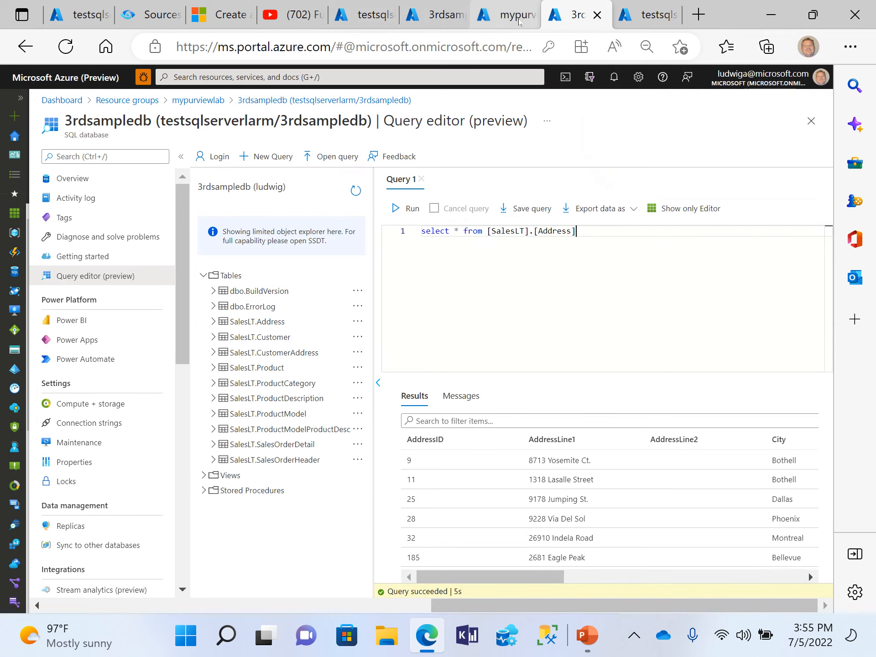
click(509, 16)
click(429, 18)
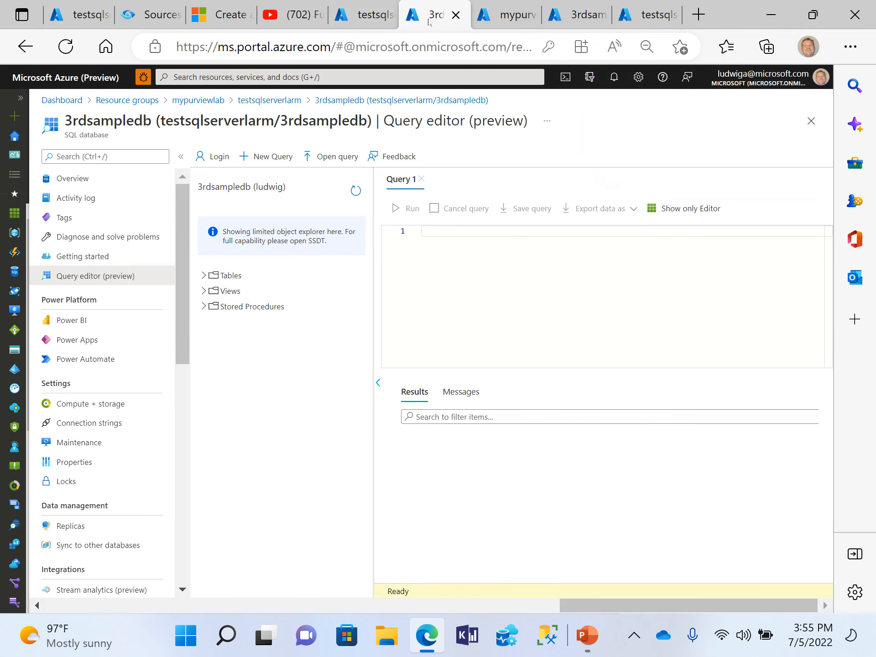
click(364, 21)
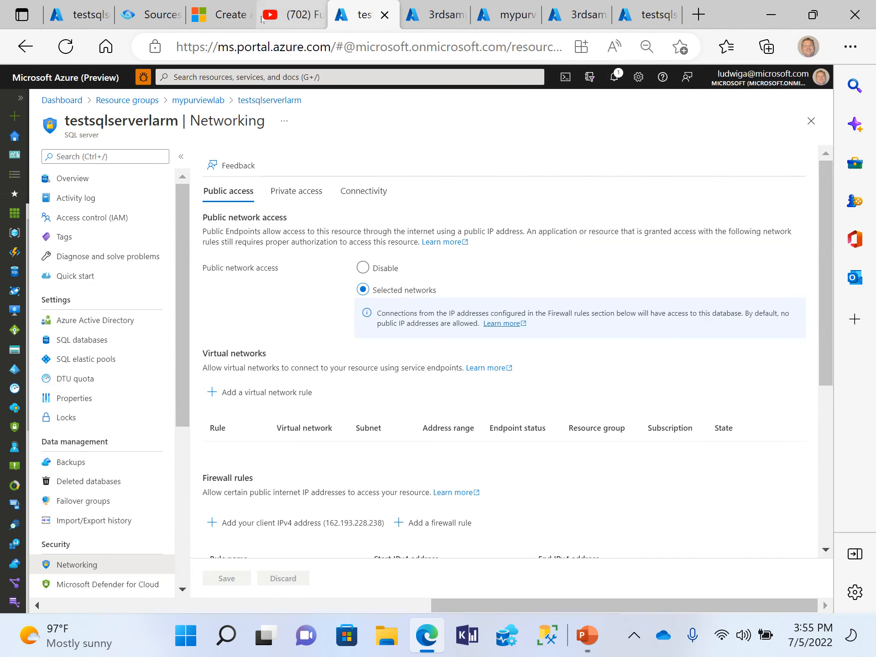
click(148, 19)
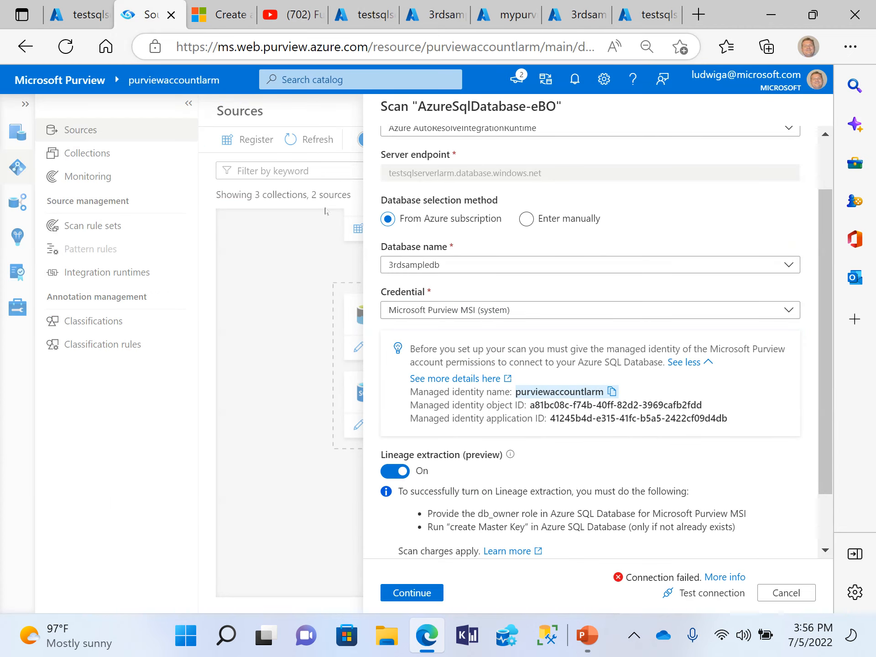
scroll(597, 340, down, 2)
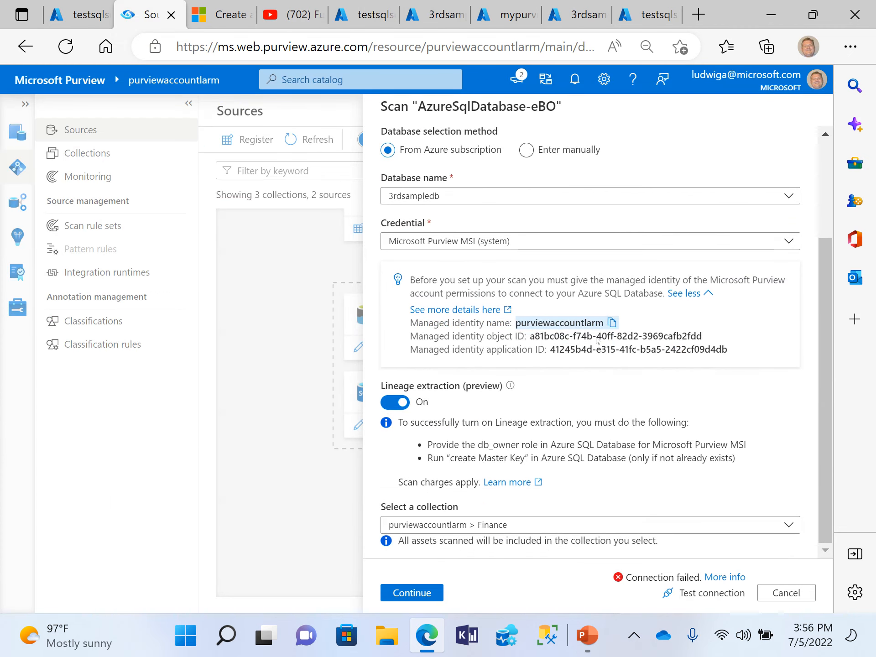
click(696, 595)
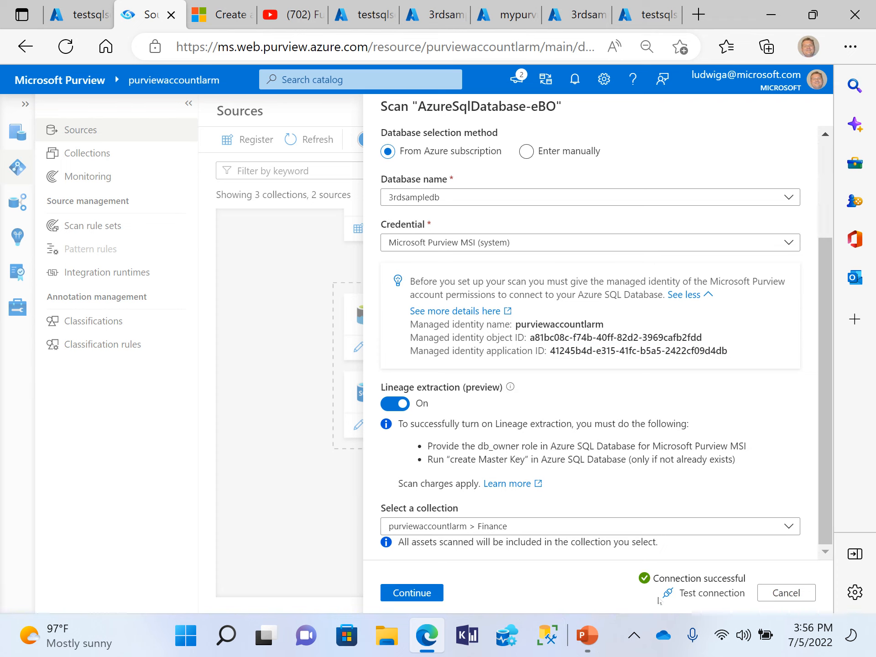
Step: Review the scan's database, managed identity and collection settings, and check the available credential options without changing the selection
scroll(589, 296, up, 3)
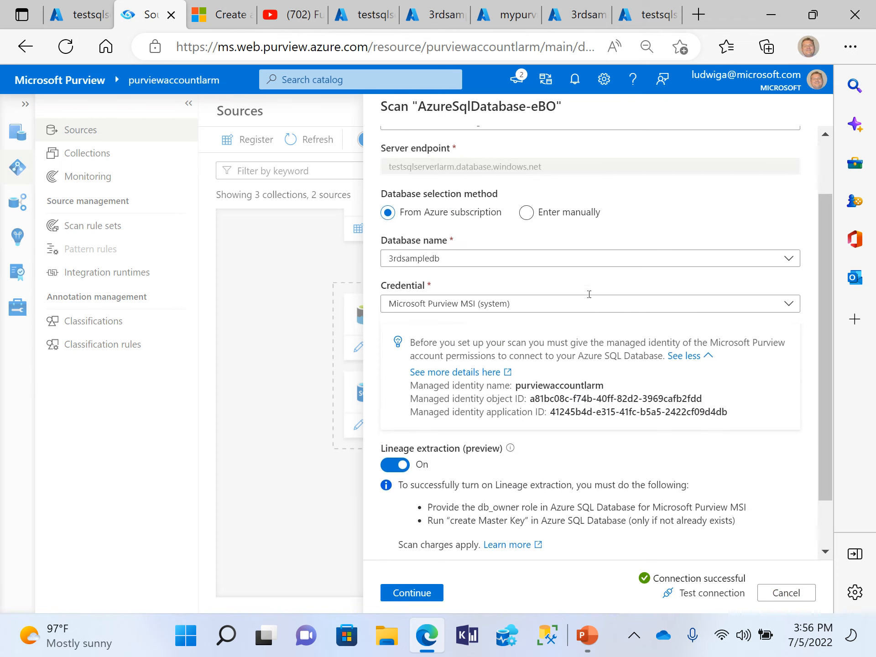
scroll(589, 296, up, 1)
scroll(589, 297, down, 3)
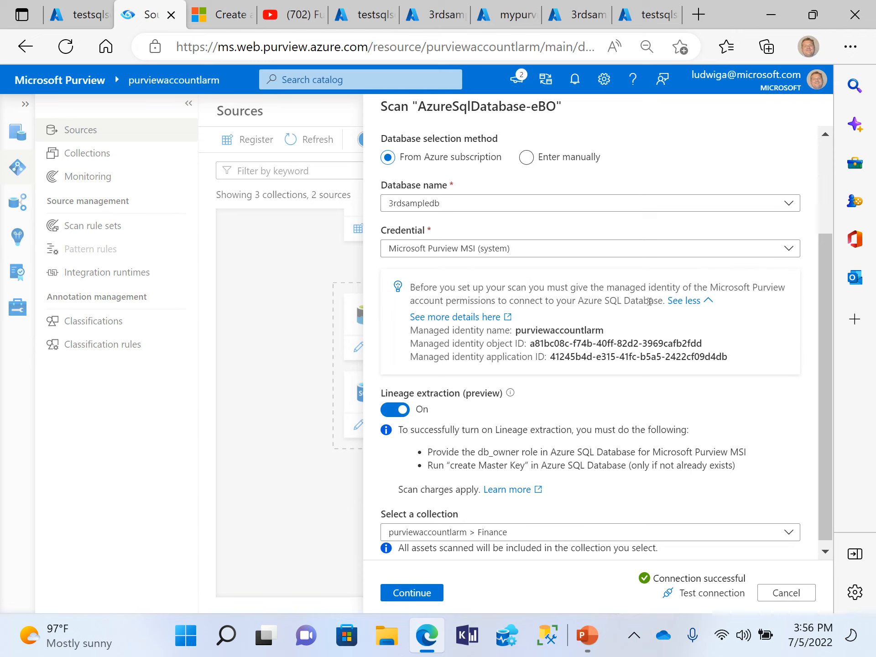
scroll(529, 284, down, 1)
mouse_move(616, 359)
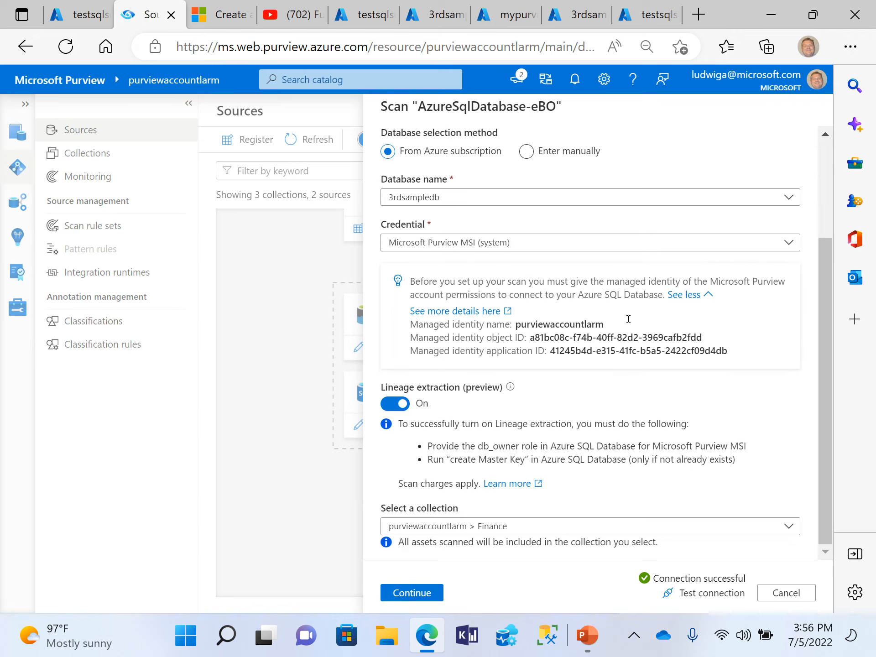
mouse_move(633, 341)
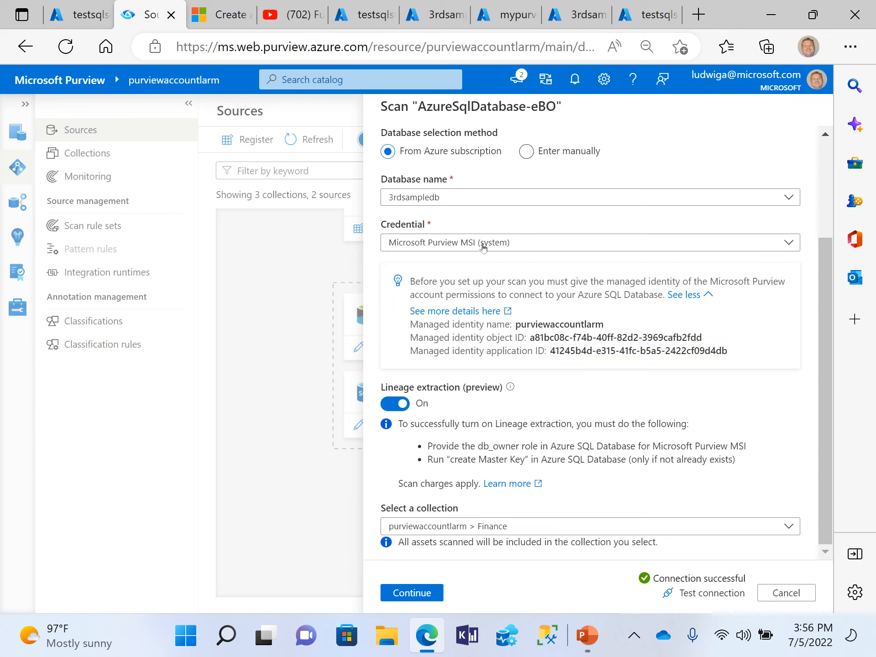
click(432, 244)
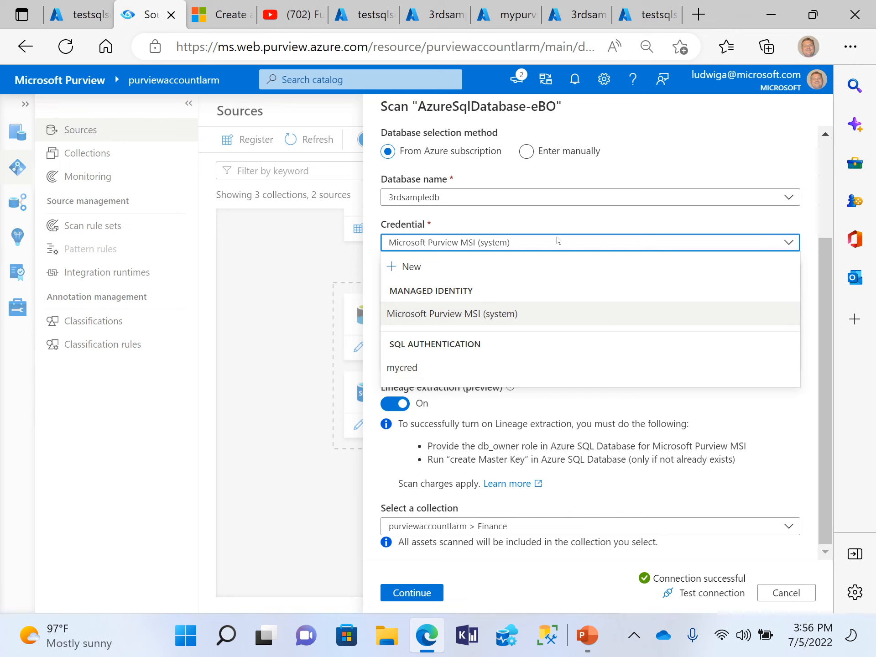
click(583, 219)
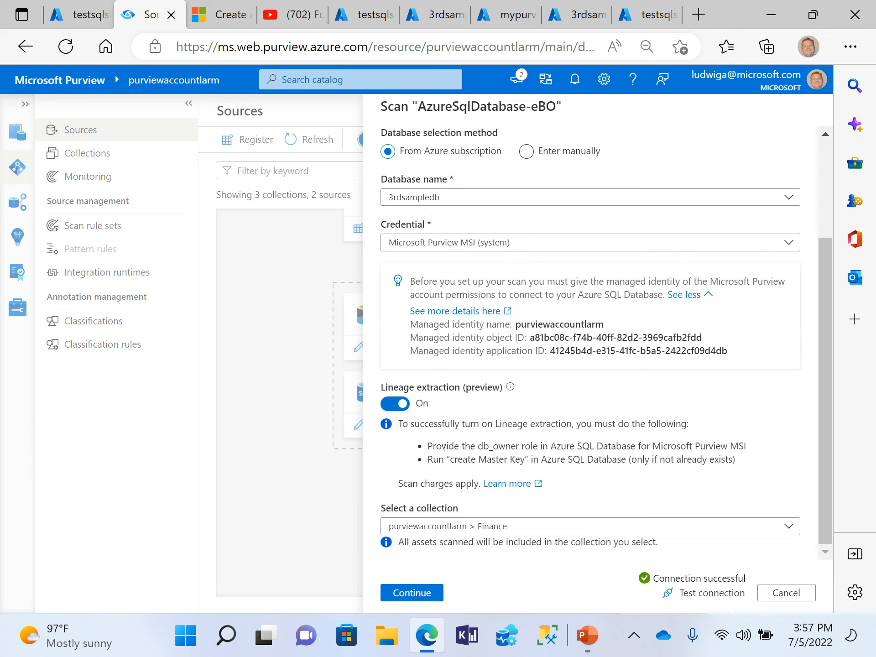
Step: Read the lineage extraction prerequisites, highlighting the db_owner role and the "create Master Key" requirement
drag(448, 447, 608, 447)
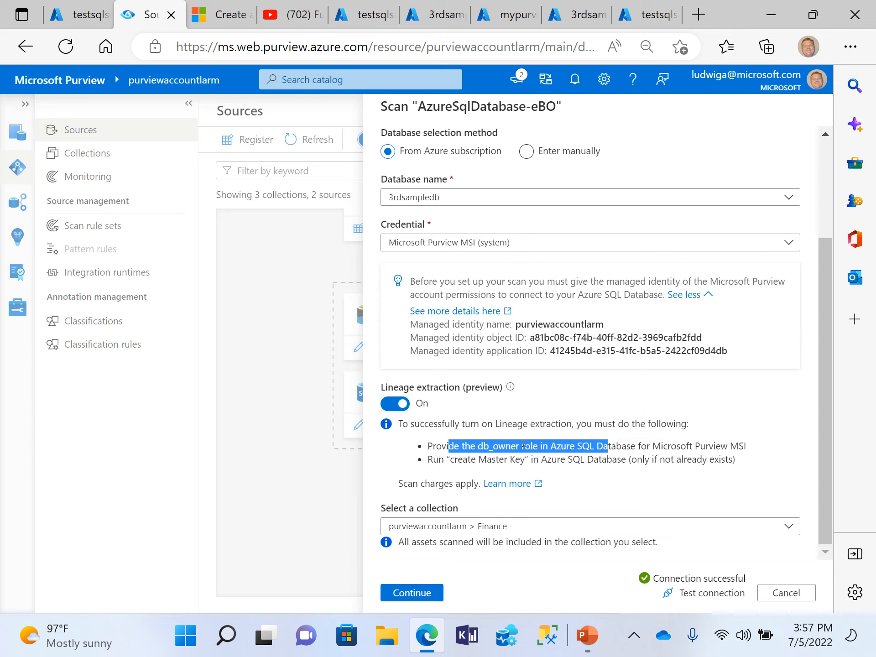
click(513, 458)
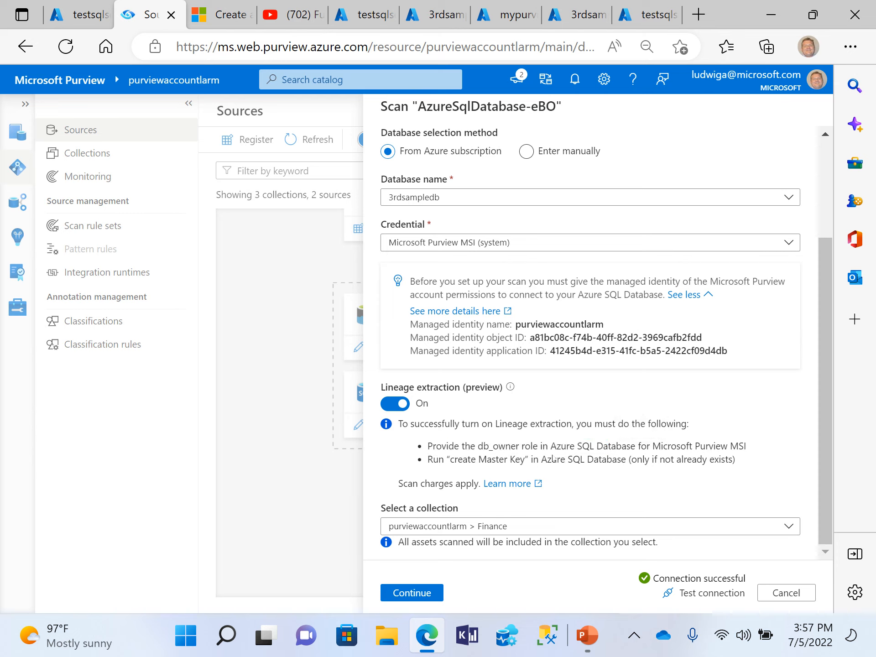
double_click(490, 451)
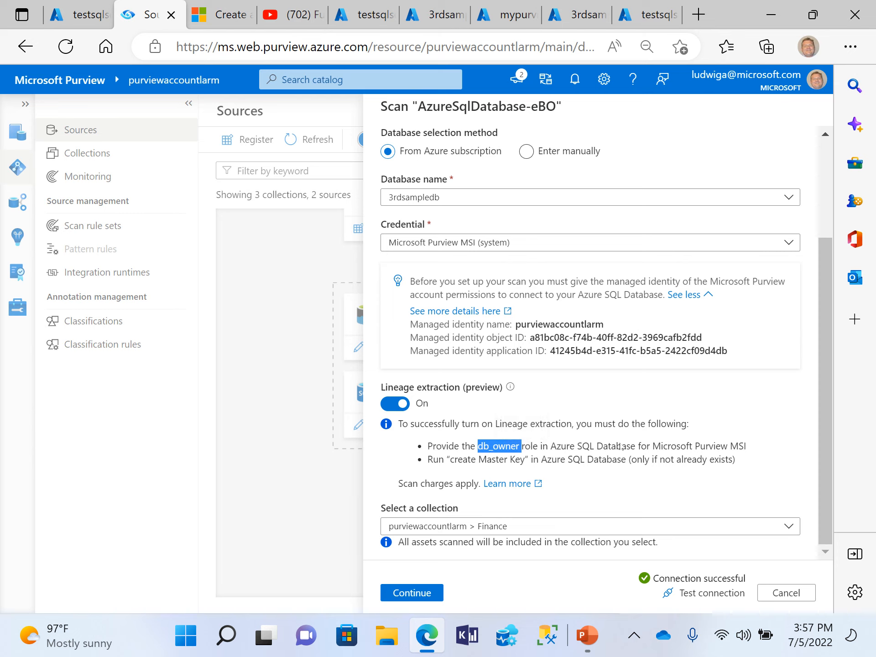
click(561, 450)
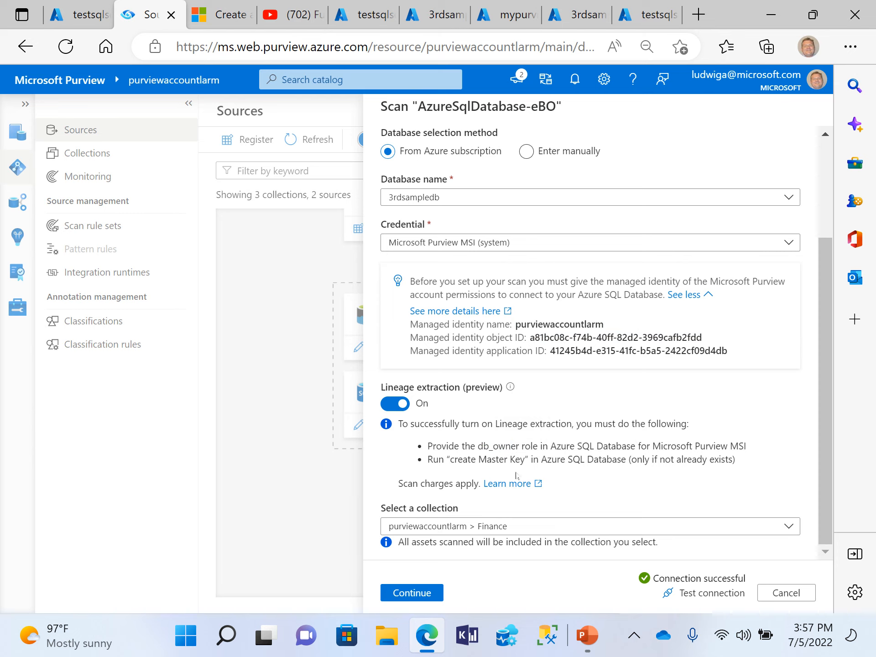
drag(521, 459, 493, 457)
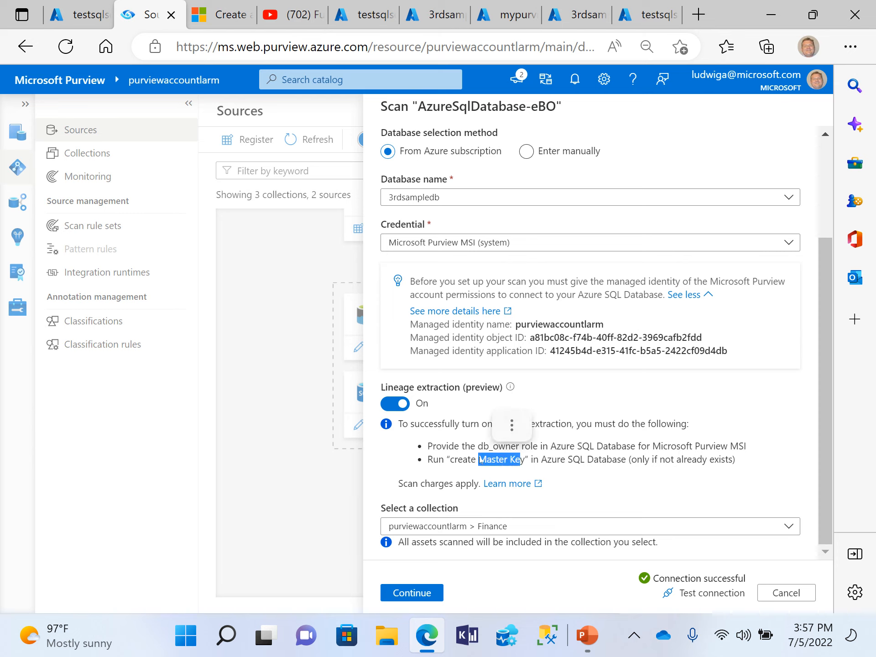
click(451, 466)
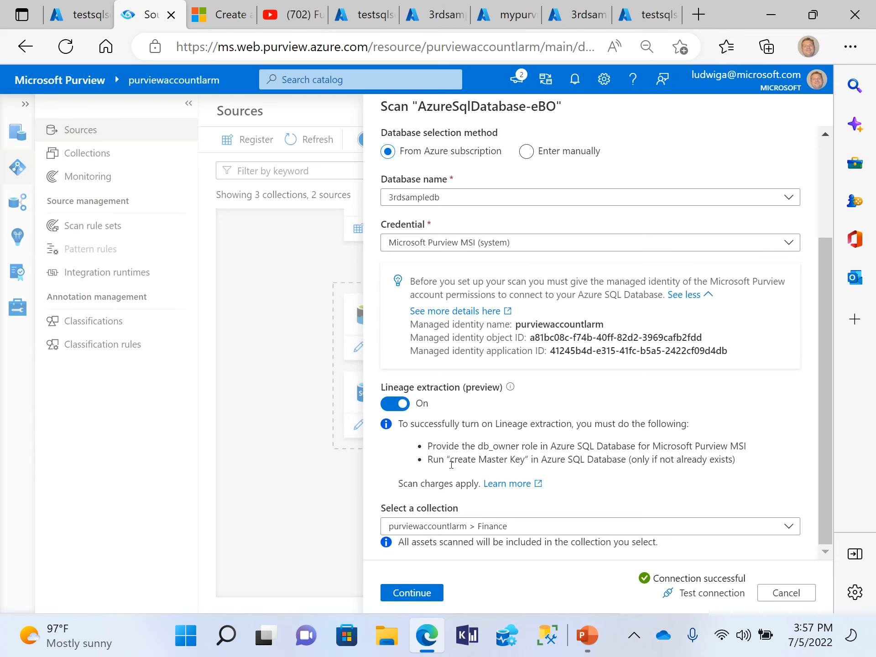
drag(452, 462, 526, 460)
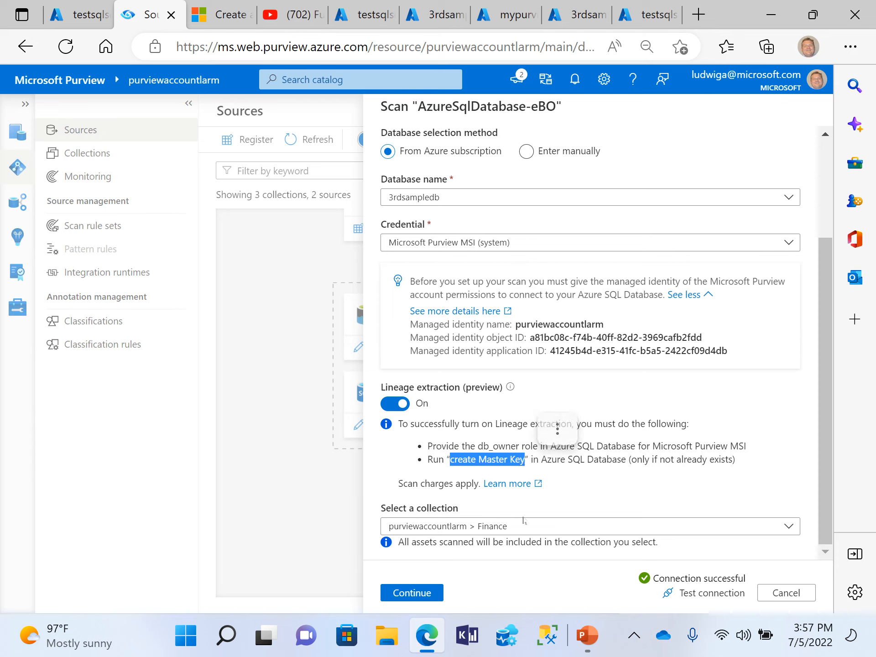
click(606, 461)
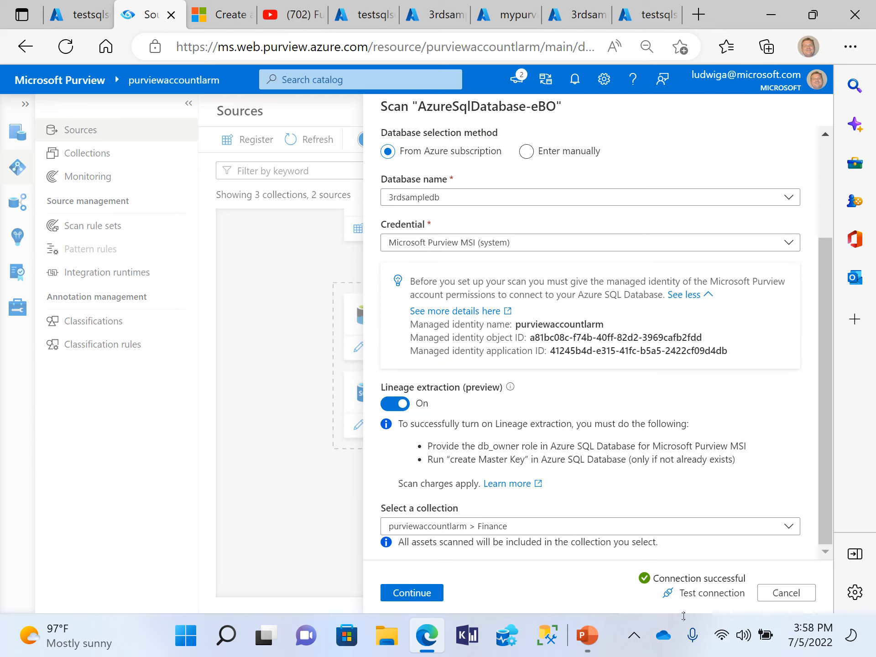
Step: Continue to the scan's scope and examine the tables and views under AzureSqlDatabase-eBO, keeping all of them selected
click(434, 600)
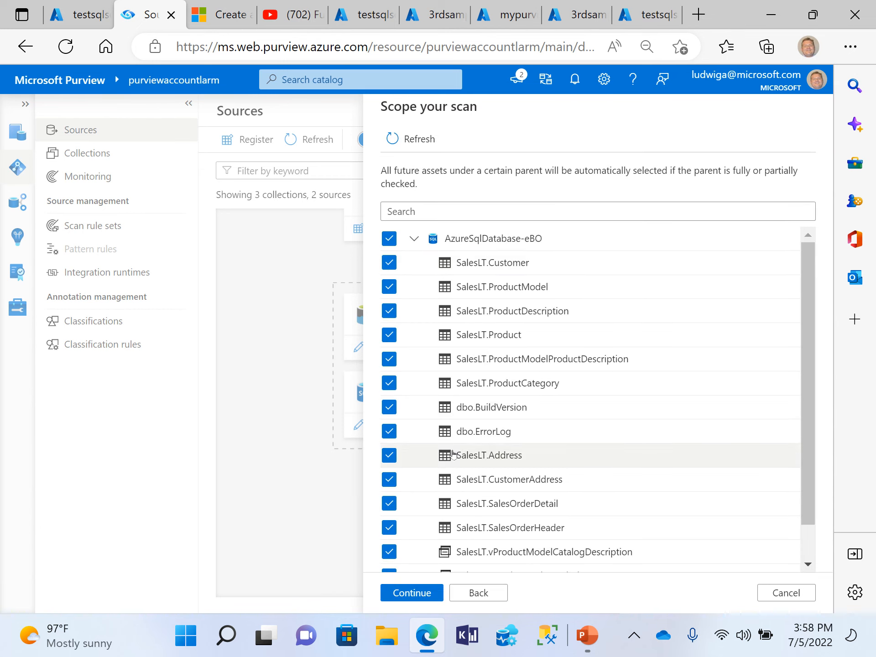
scroll(521, 297, down, 1)
scroll(520, 299, up, 1)
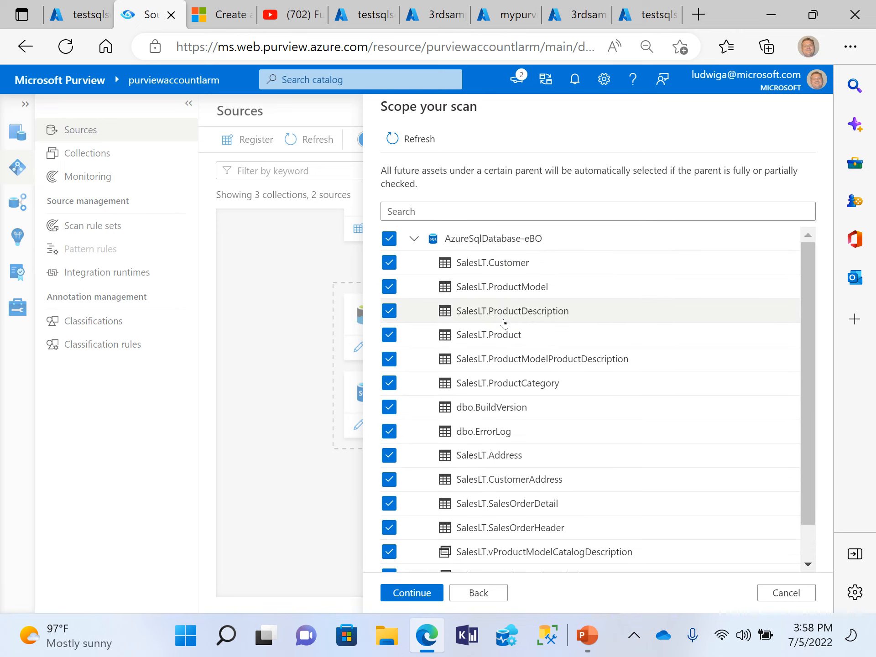
click(416, 246)
click(418, 246)
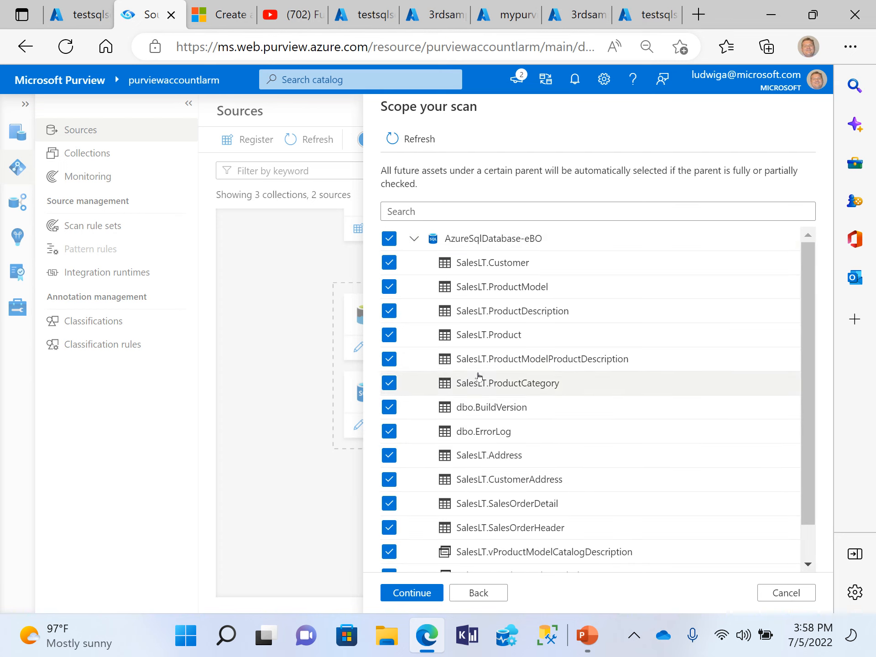
scroll(470, 333, down, 1)
scroll(470, 333, up, 1)
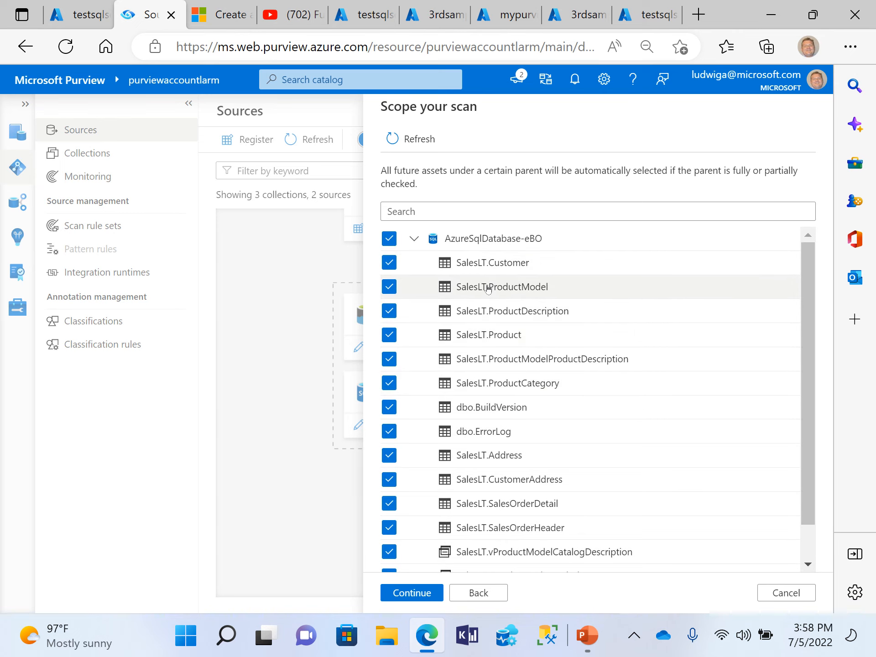
scroll(484, 337, down, 1)
scroll(484, 337, up, 1)
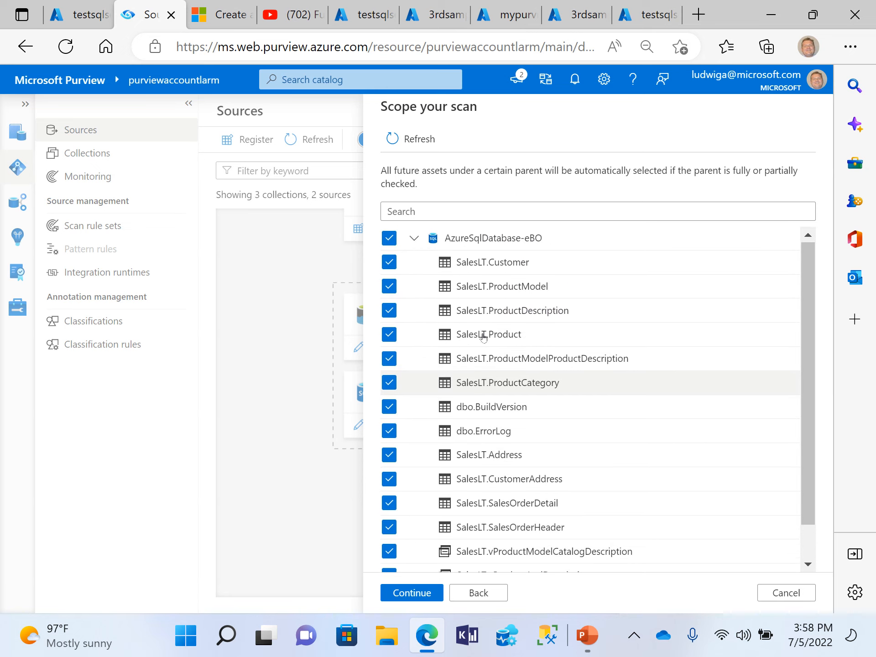
scroll(487, 290, down, 1)
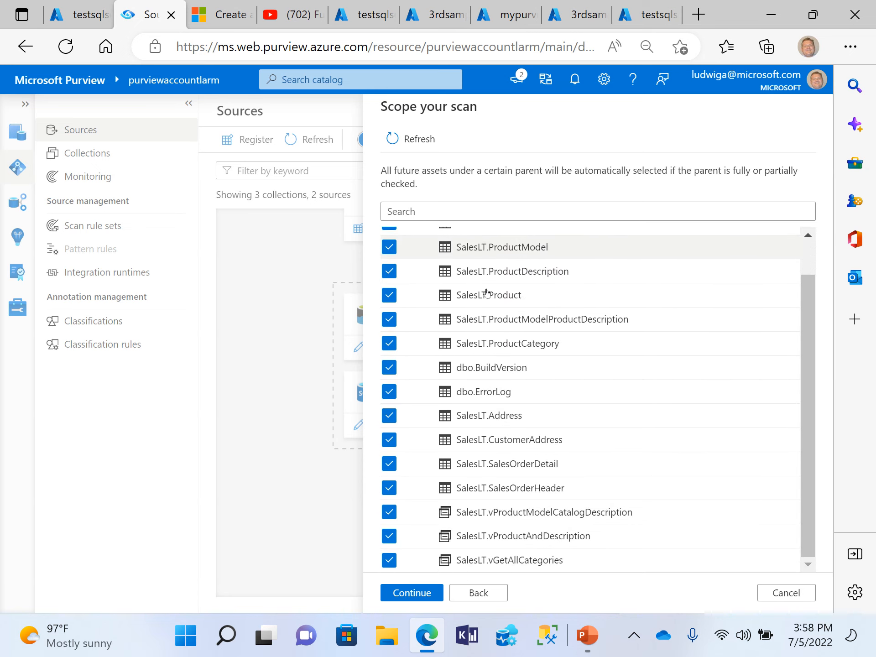
scroll(487, 292, up, 1)
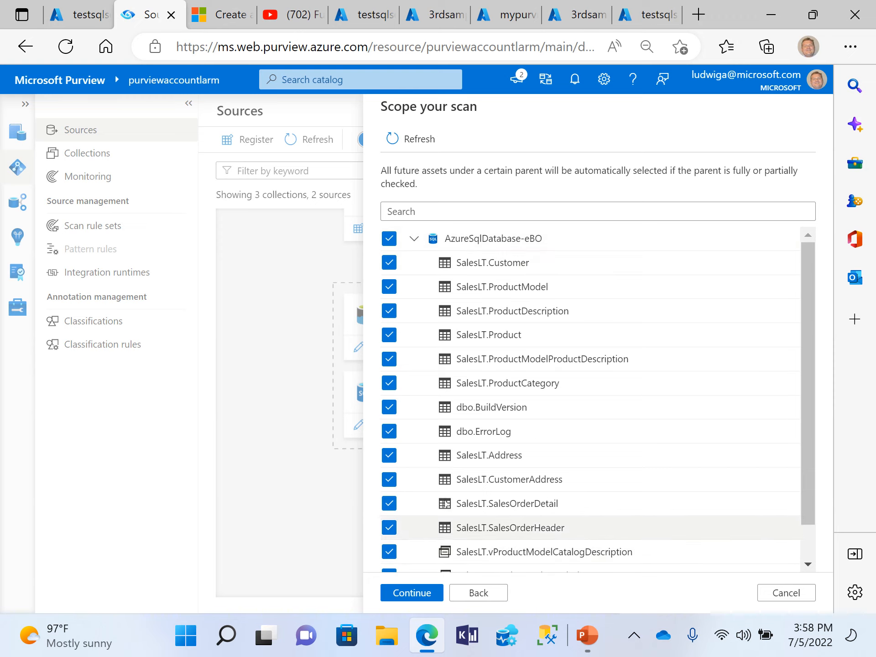
Step: Continue from the scan's scope to the rule set selection and open the details of the system default AzureSqlDatabase rule set
scroll(445, 504, down, 3)
click(412, 593)
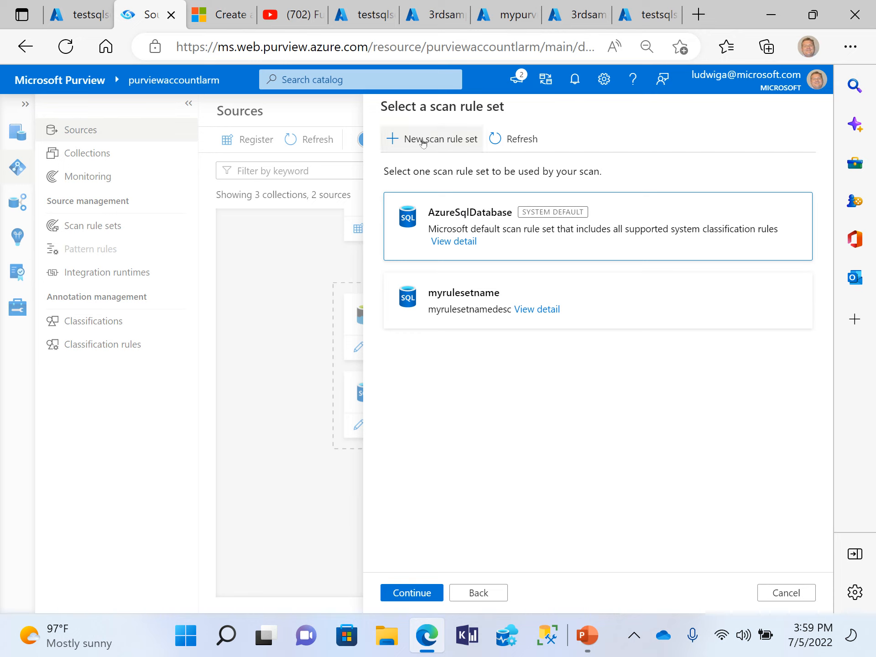
click(463, 248)
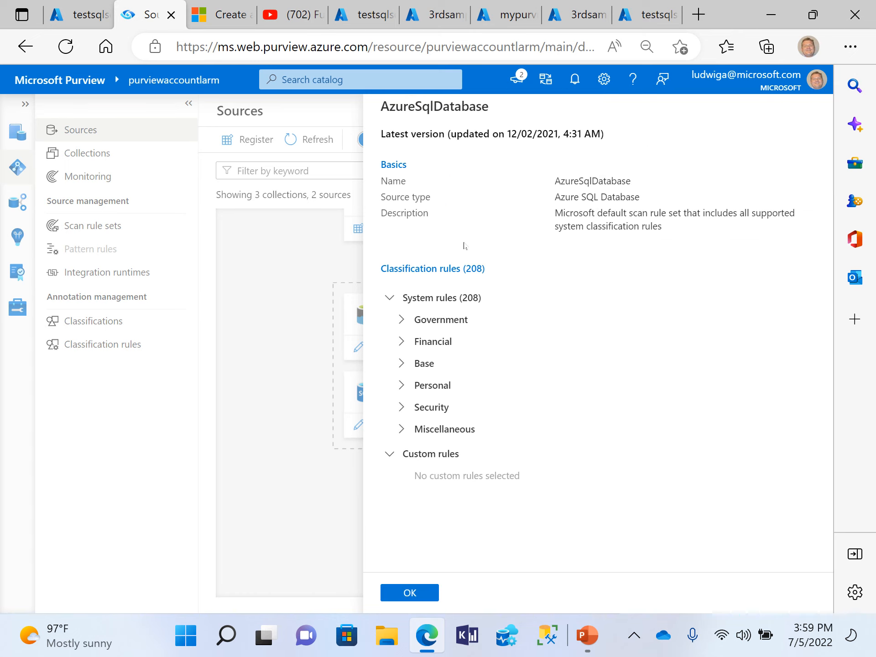
Step: Examine the Government system classification rules in the AzureSqlDatabase rule set, and close its details
click(402, 321)
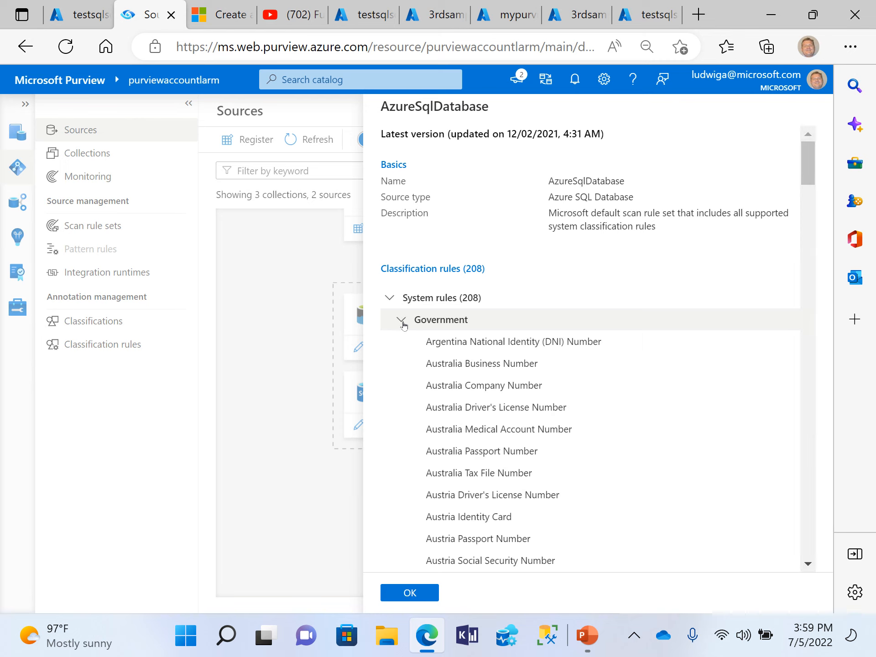
click(402, 321)
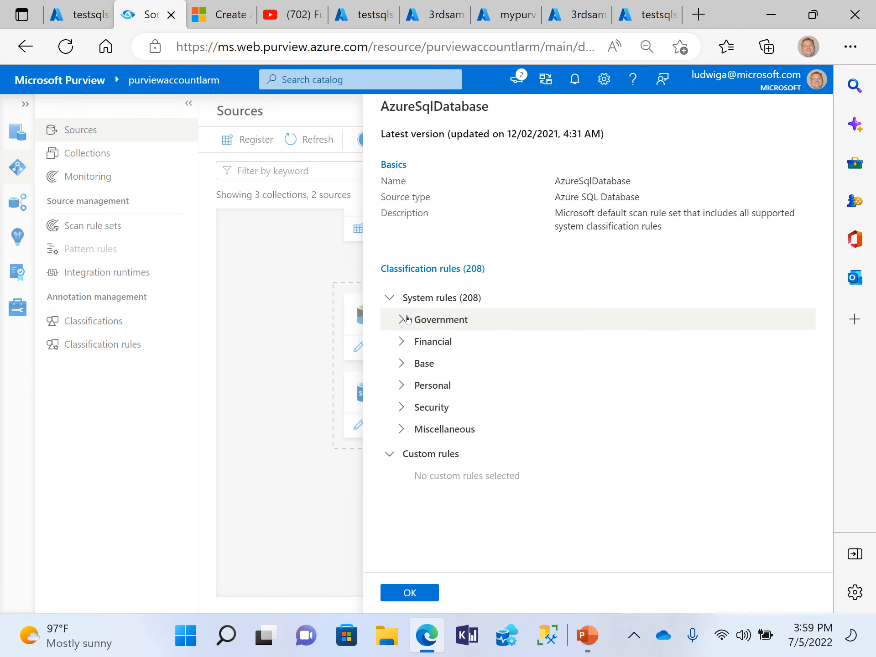
click(402, 324)
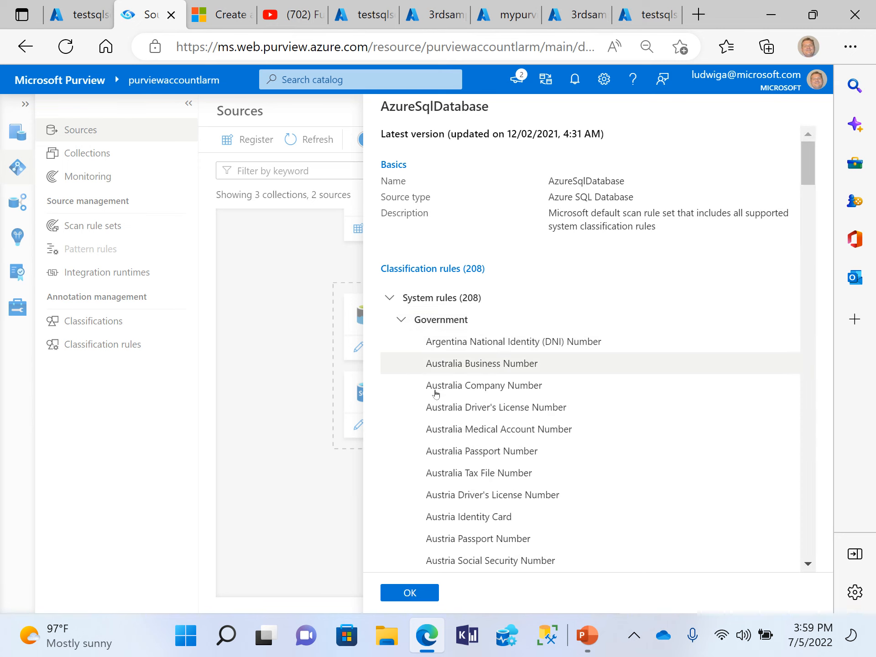
scroll(451, 410, down, 5)
scroll(457, 416, up, 5)
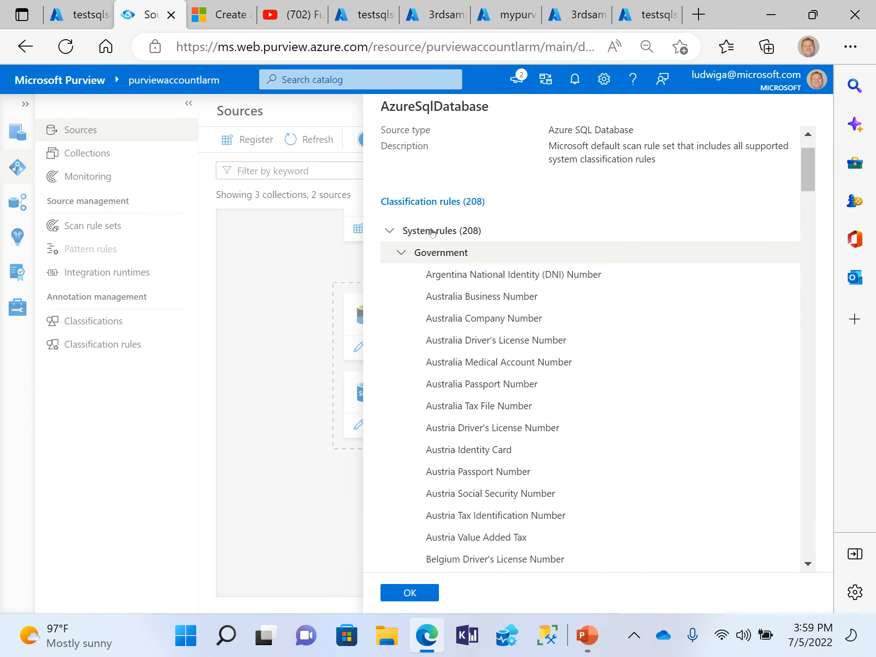
click(402, 259)
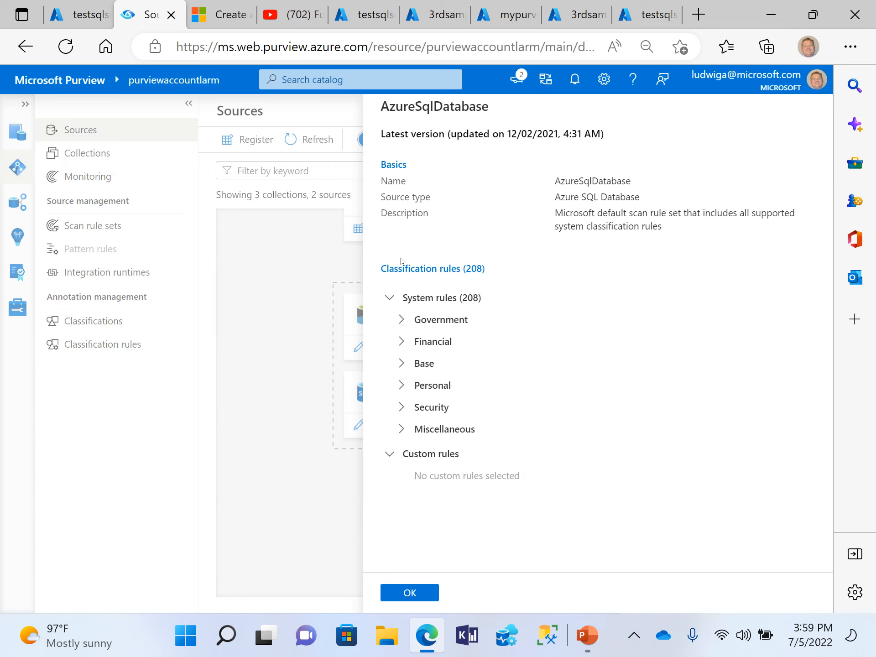
click(400, 321)
scroll(453, 461, down, 6)
scroll(453, 462, down, 3)
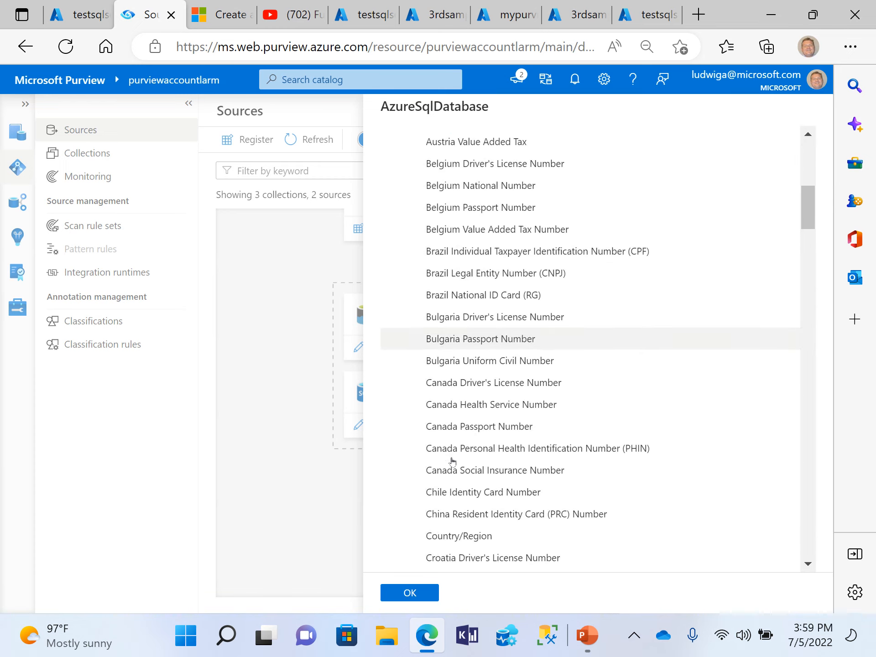
scroll(477, 300, down, 3)
scroll(477, 300, down, 3)
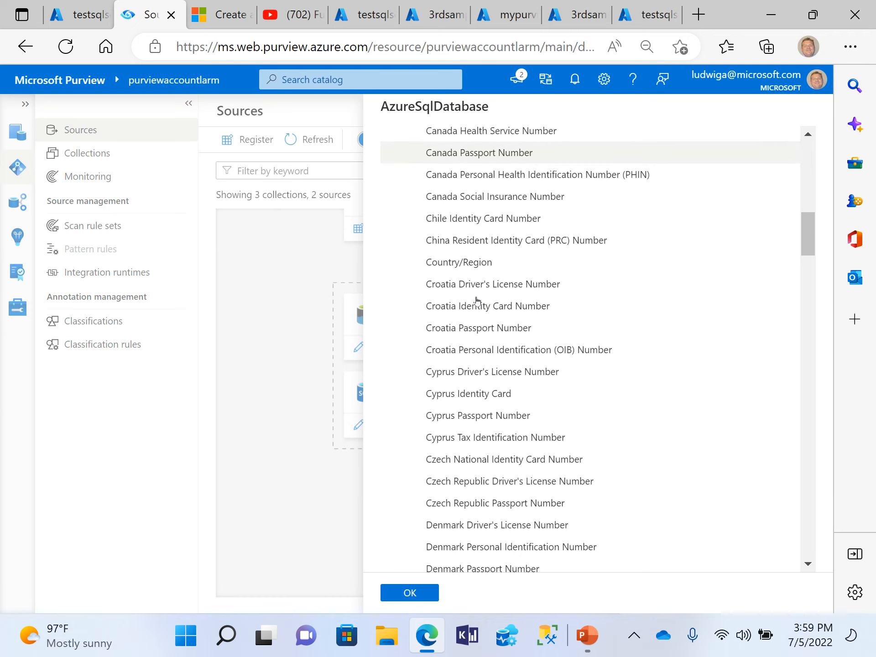
scroll(477, 300, down, 2)
scroll(477, 300, down, 2)
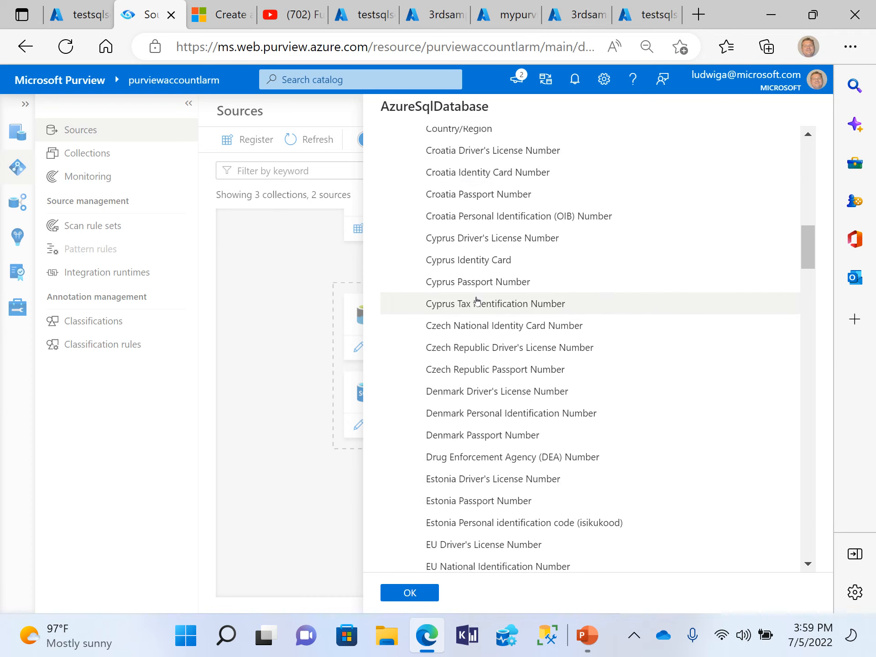
scroll(477, 300, down, 2)
scroll(475, 330, down, 3)
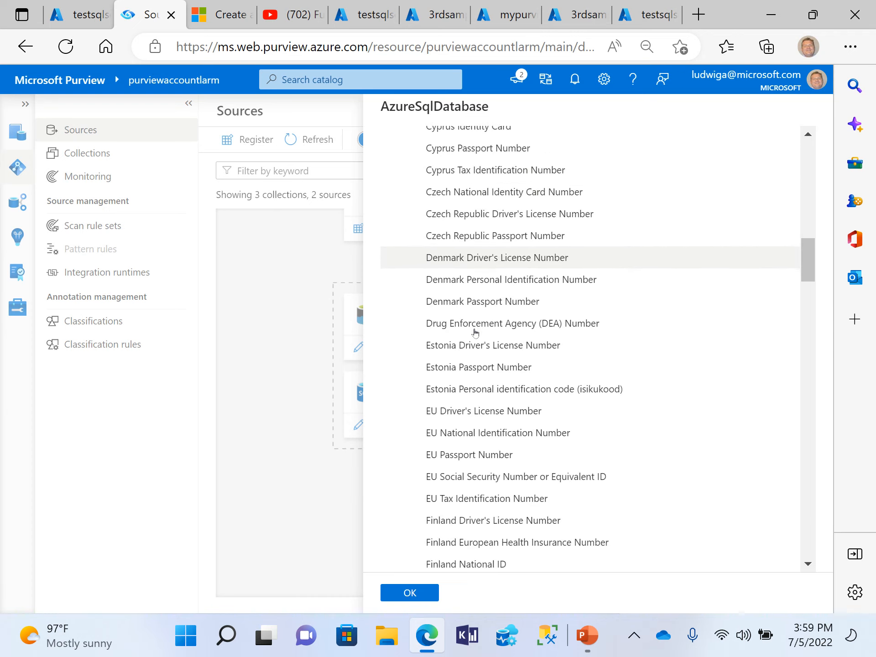
scroll(488, 301, down, 9)
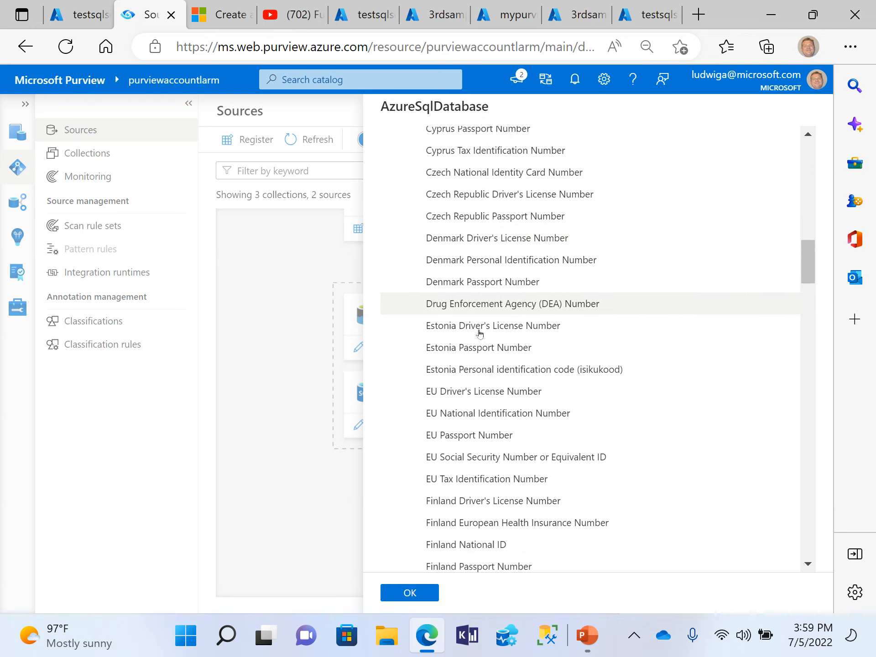
scroll(491, 248, down, 6)
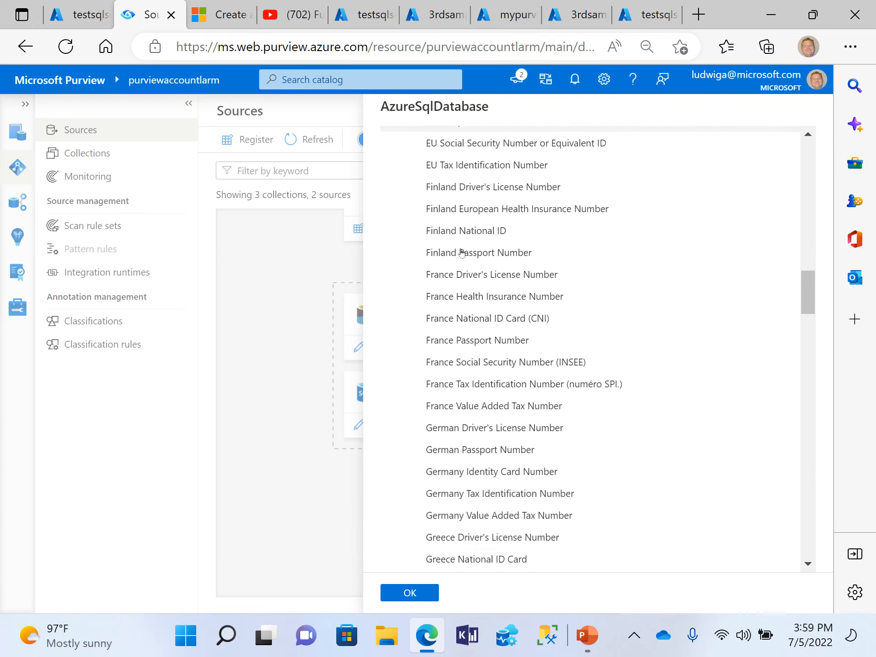
scroll(563, 273, down, 6)
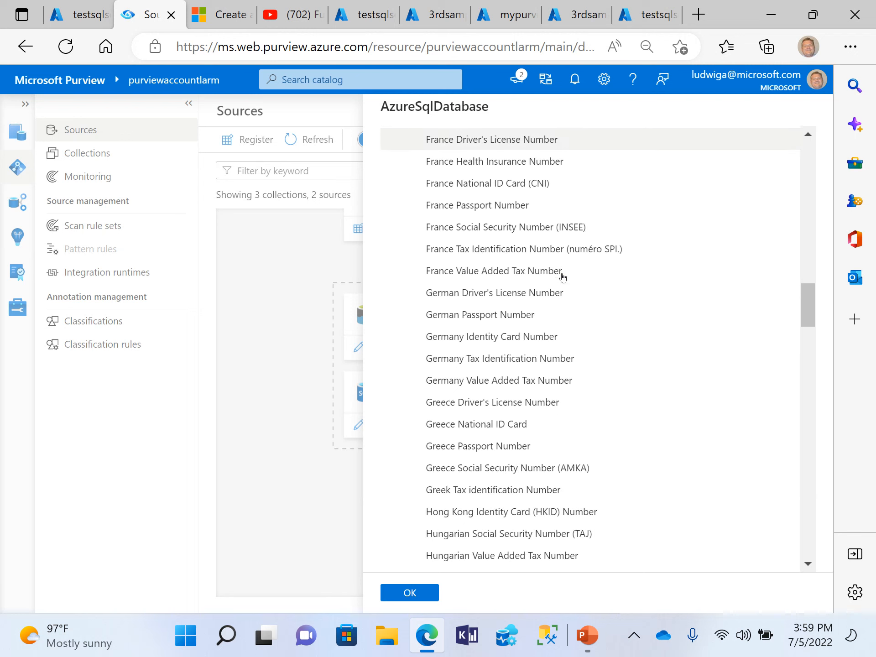
scroll(524, 385, down, 3)
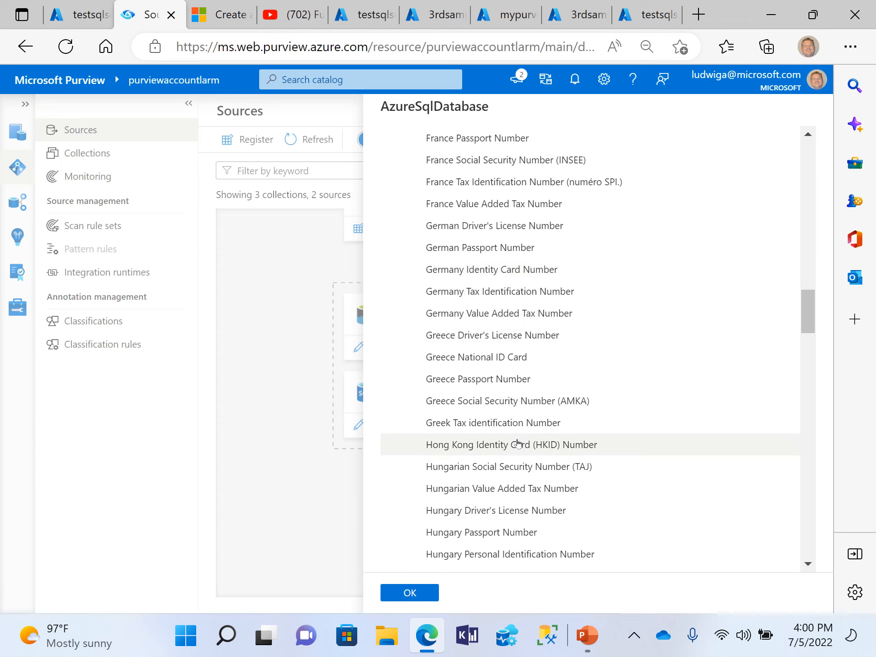
scroll(518, 443, up, 7)
scroll(519, 442, up, 15)
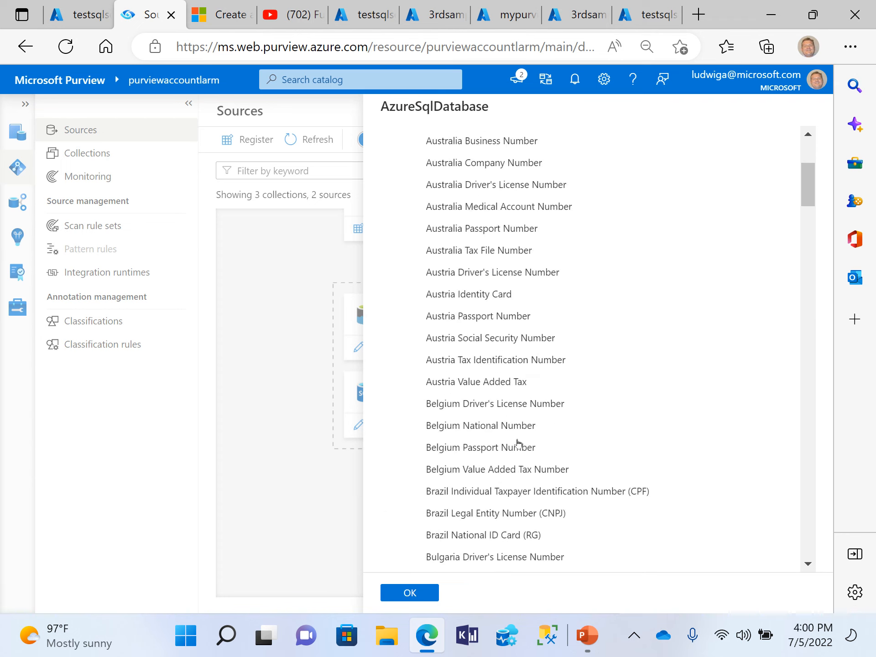
click(400, 322)
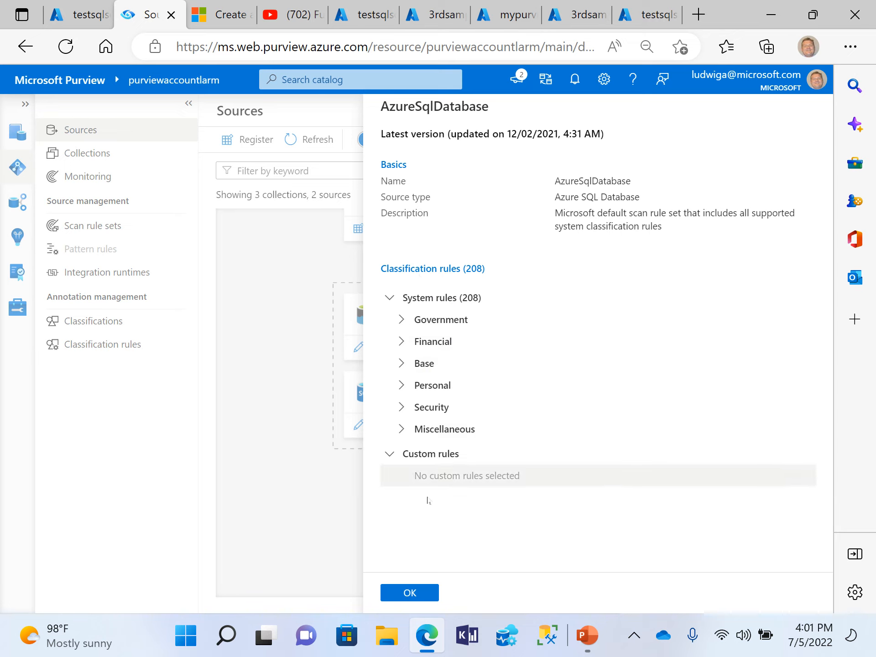
click(415, 593)
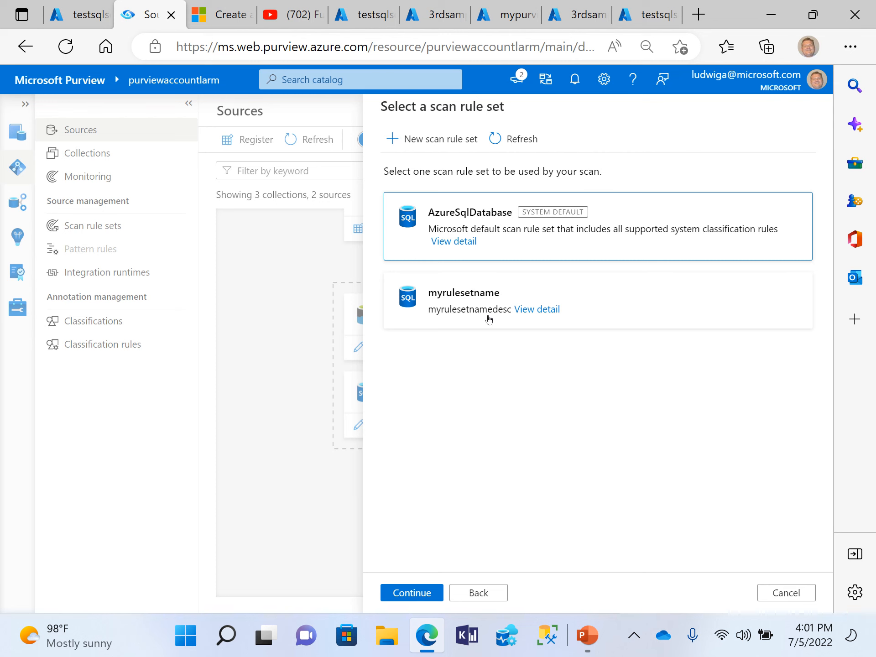
Step: Continue with the AzureSqlDatabase rule set, check the recurrence unit options, and set the scan trigger to Once
click(404, 591)
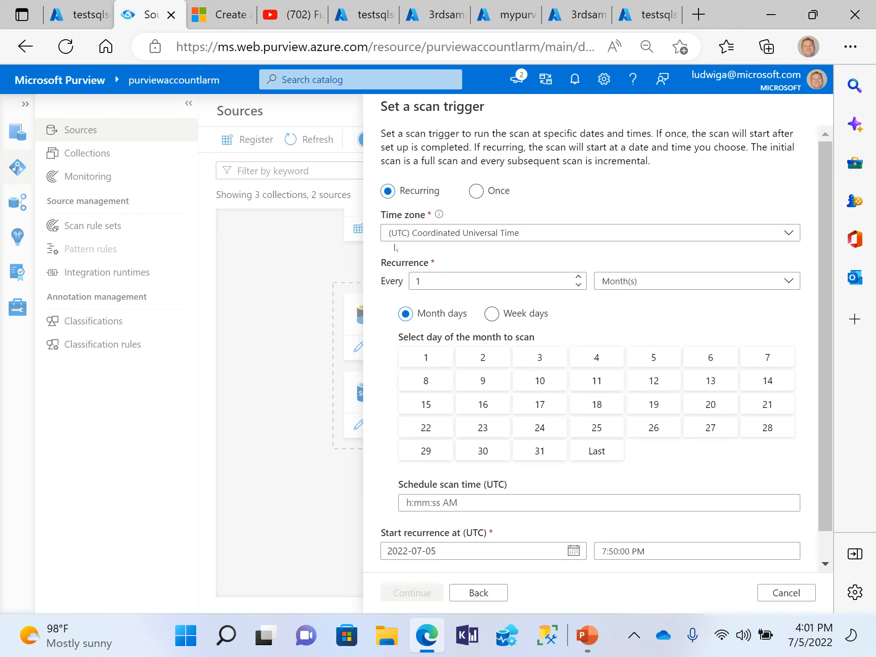
click(624, 283)
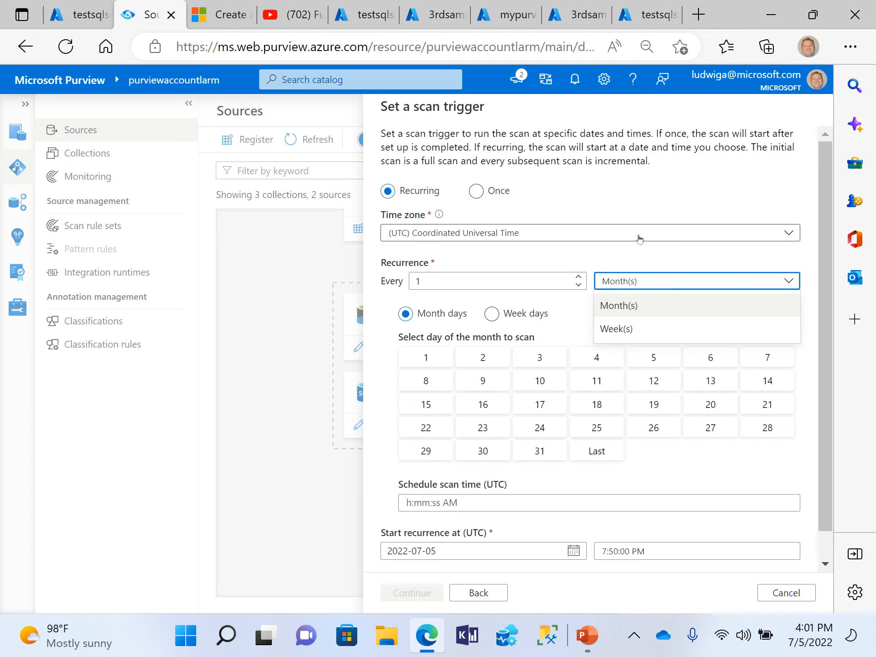
click(633, 256)
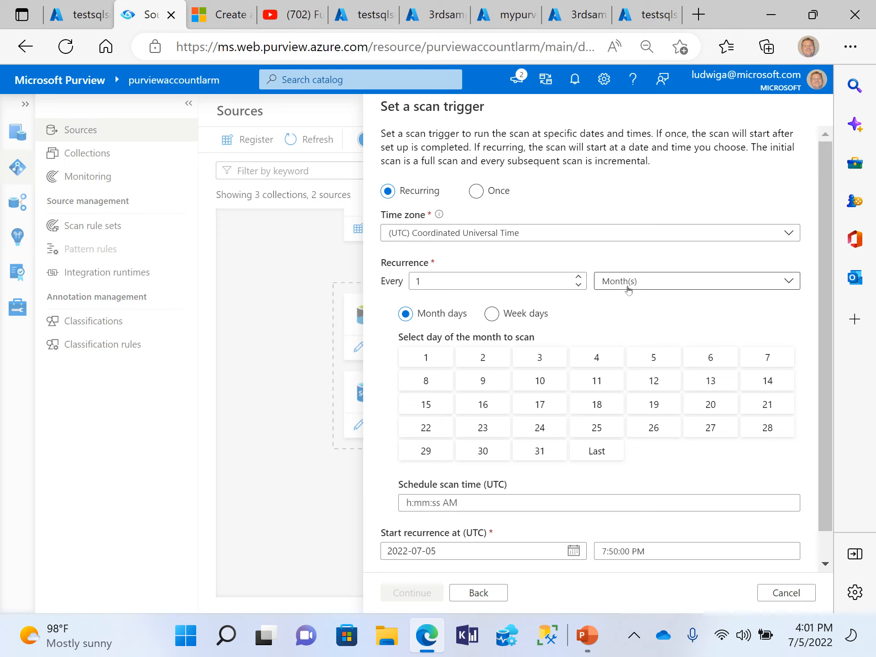
click(497, 198)
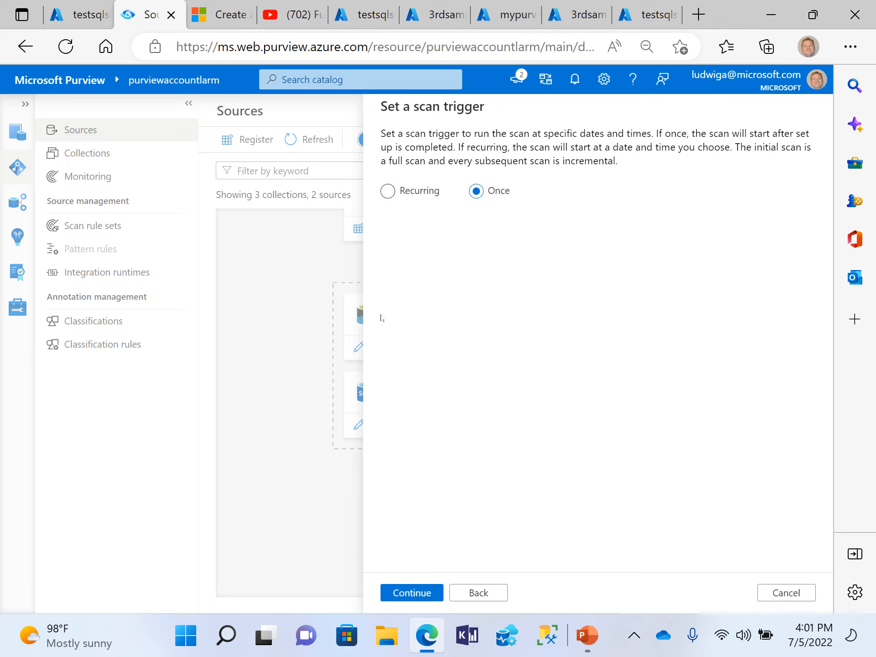
Step: Continue to the scan review, check the lineage extraction setting, and save and run the scan
click(406, 596)
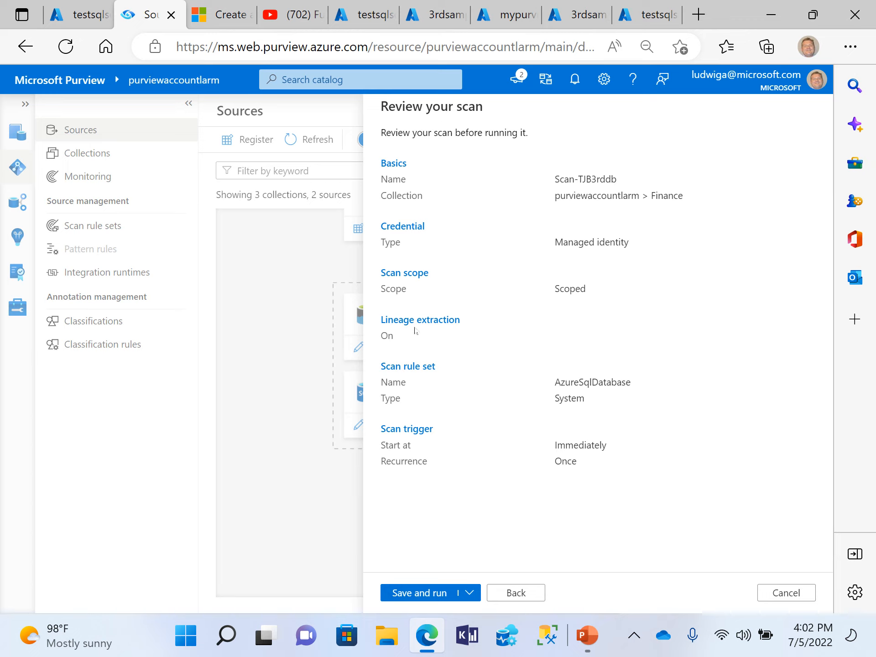
double_click(385, 336)
click(405, 593)
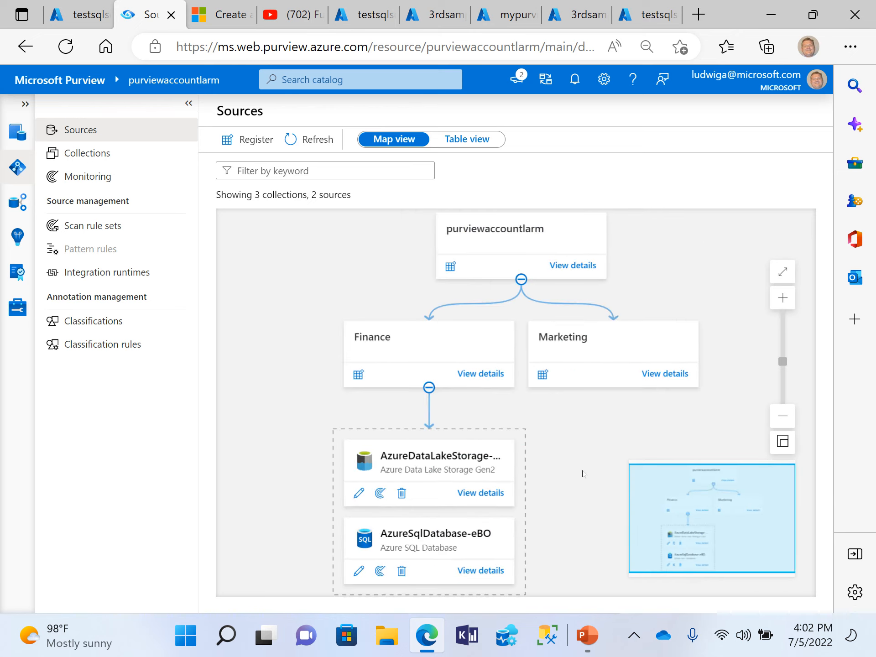
Step: Refresh the sources, open AzureSqlDatabase-eBO's details, and check the updated run history of Scan-TJB3rddb
click(302, 136)
click(479, 574)
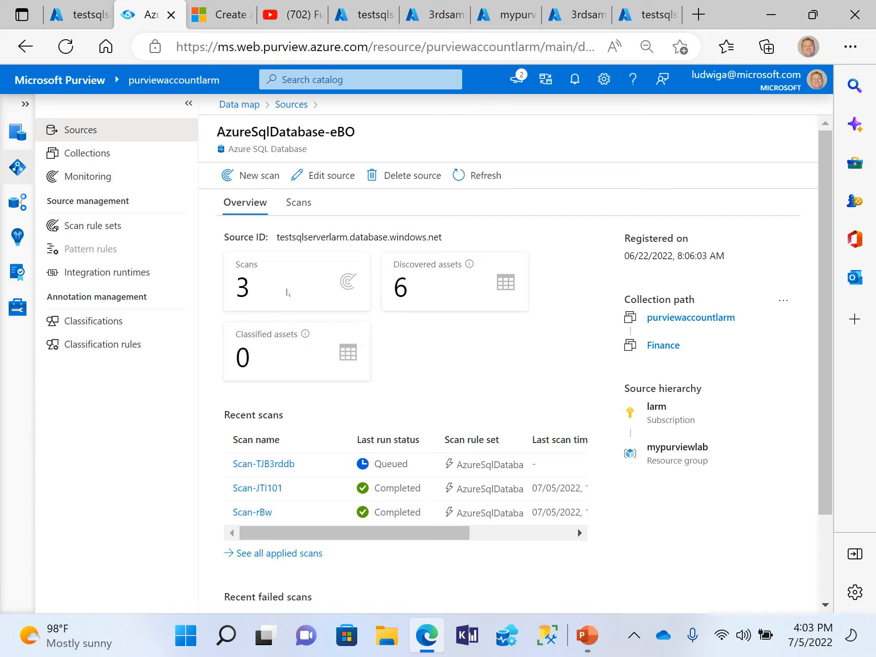
click(268, 466)
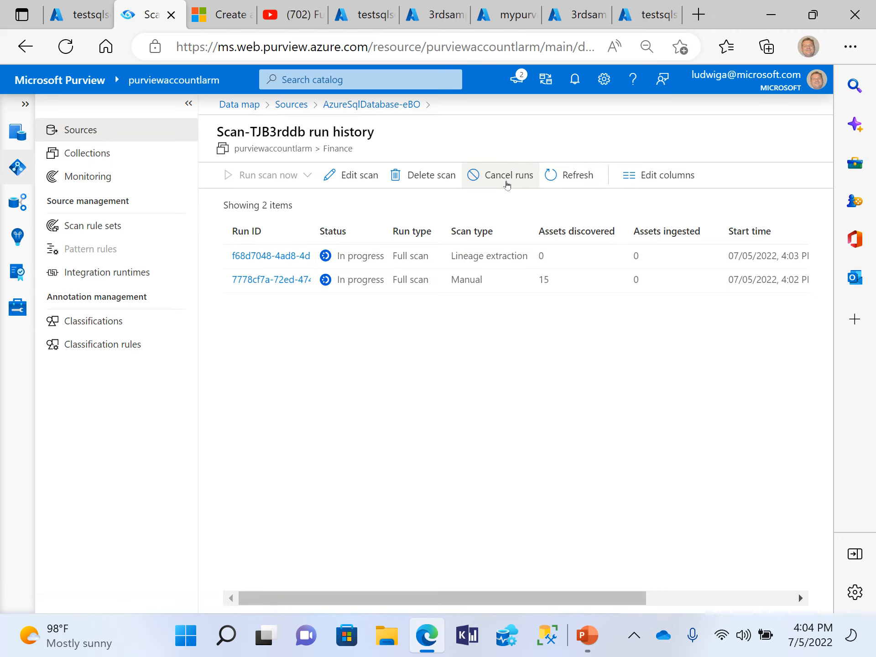
click(567, 178)
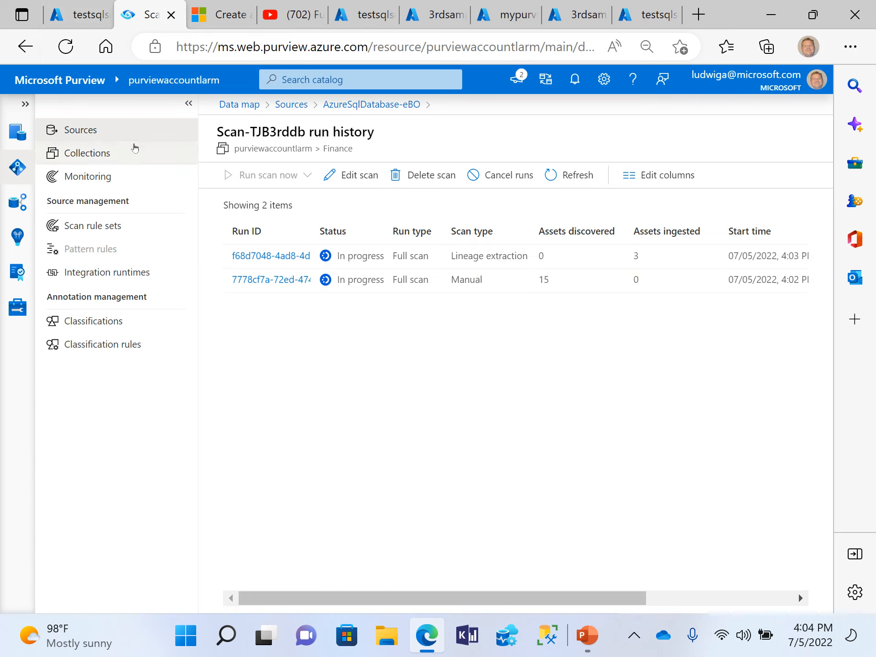
Step: Leave the run history for the data estate insights and examine the Data stewardship report on asset curation, ownership and catalog usage
click(18, 166)
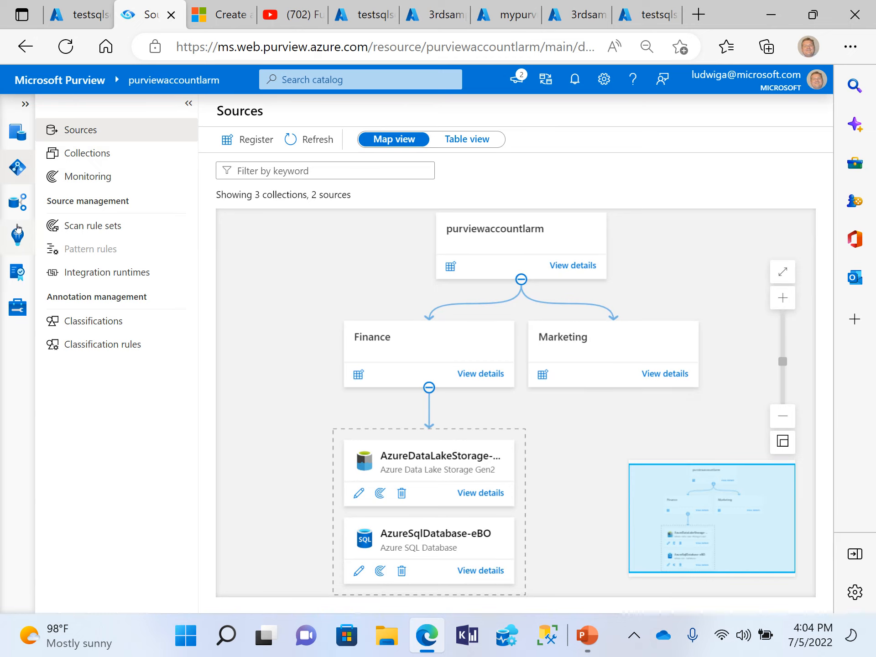
click(19, 206)
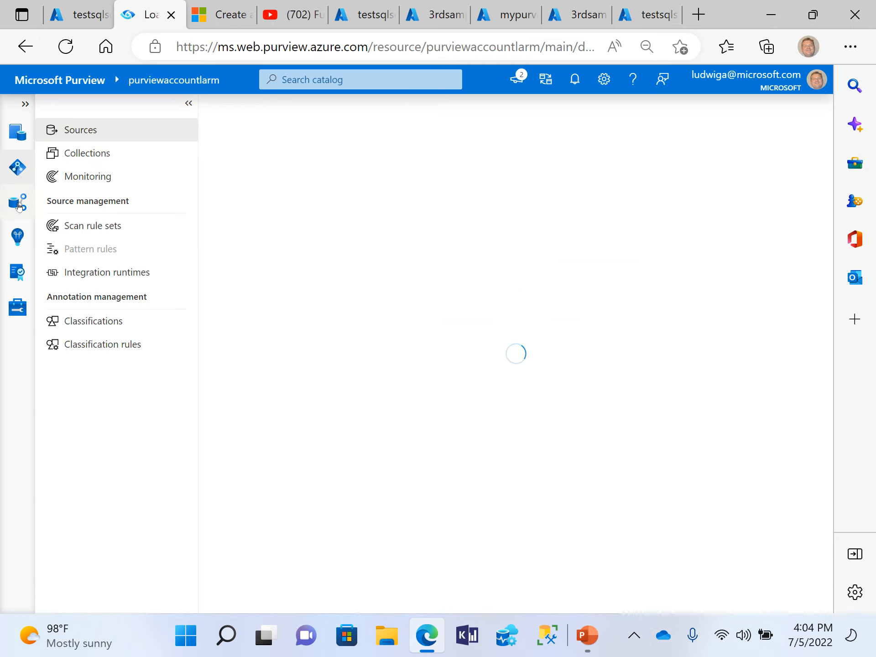
click(18, 238)
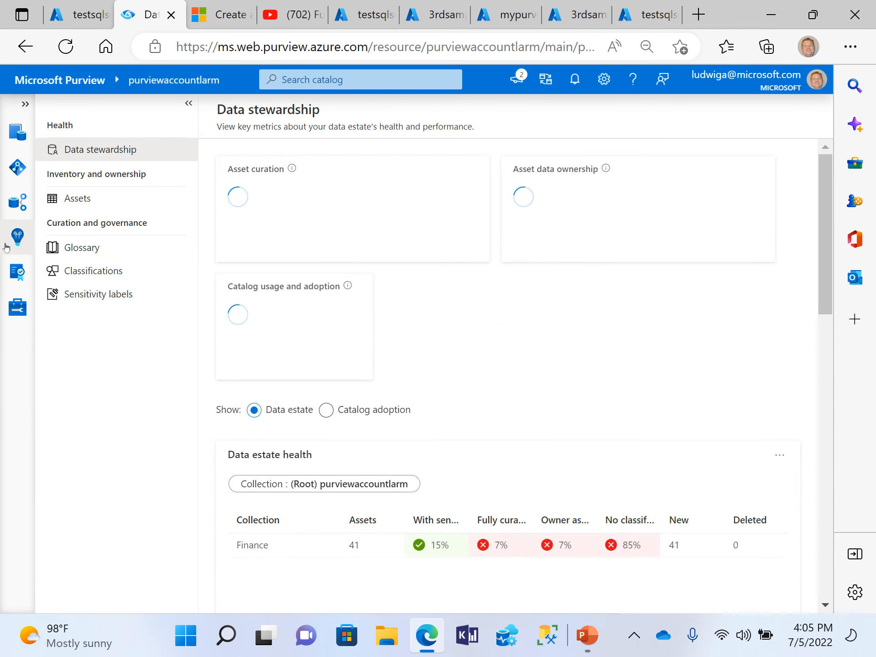
click(17, 235)
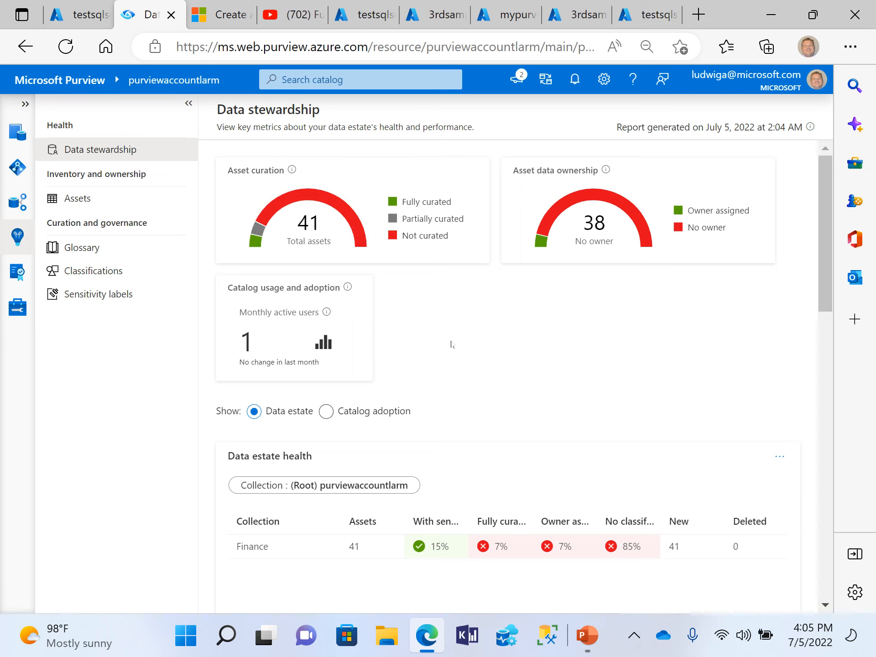
scroll(452, 345, down, 2)
scroll(452, 344, up, 2)
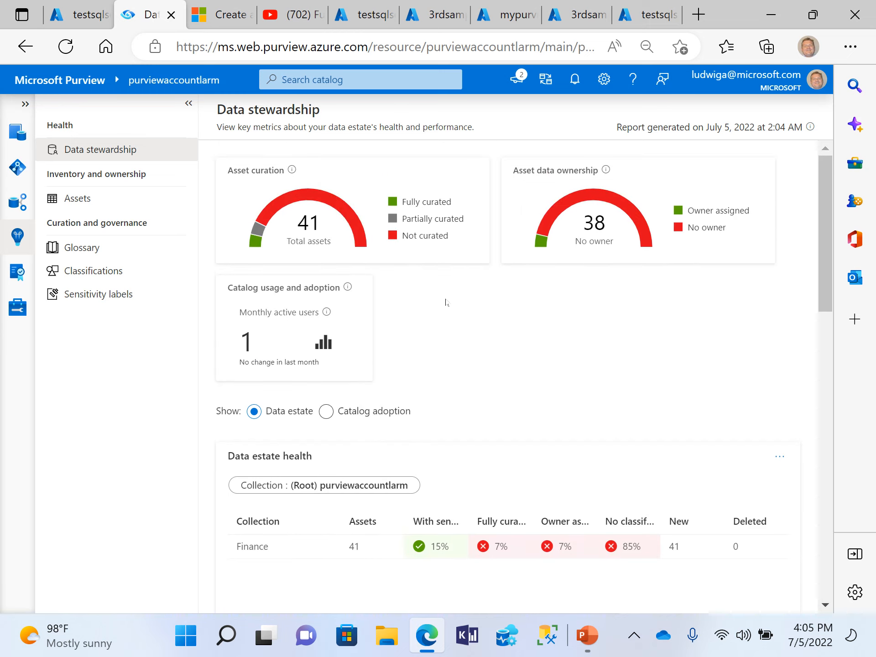